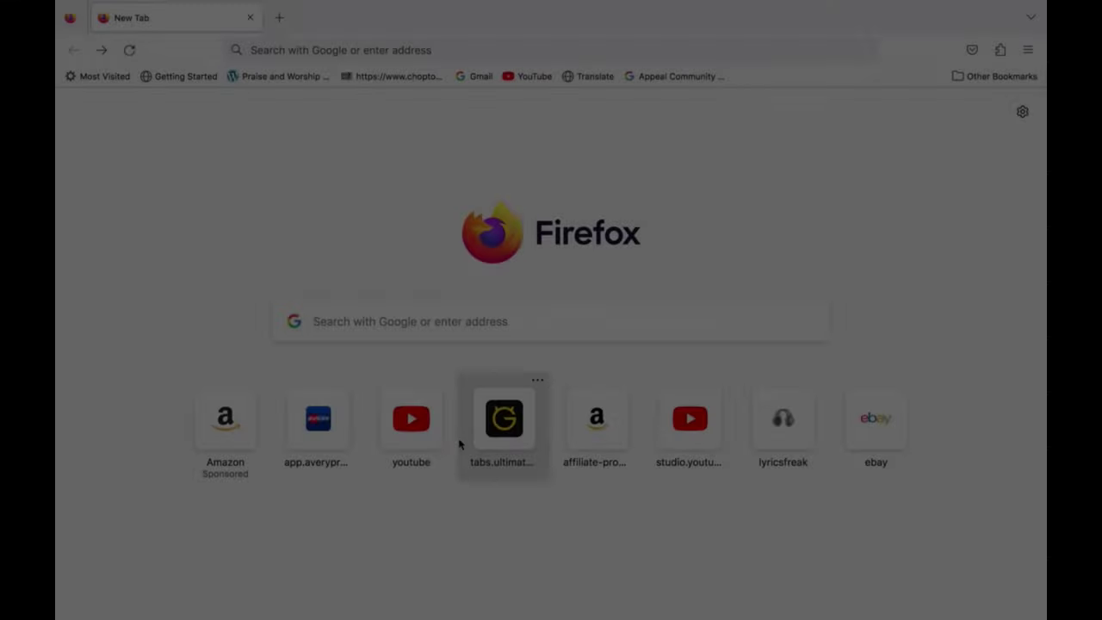
# Search Google for 'avery' and go to the averyproducts.com.au website
pyautogui.write('avery')
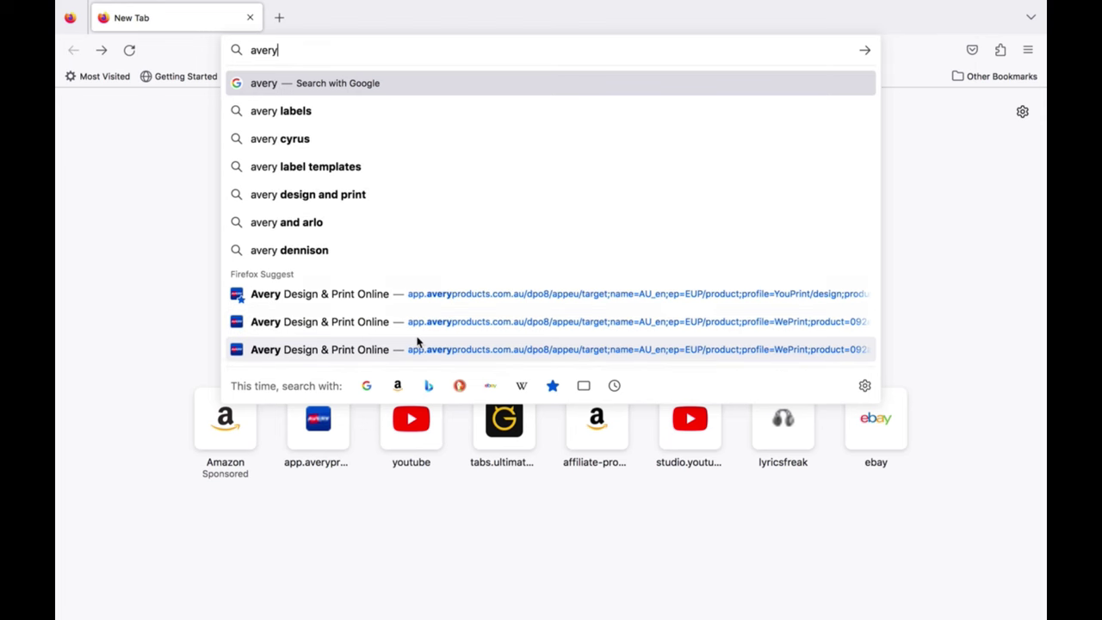
pyautogui.press('Return')
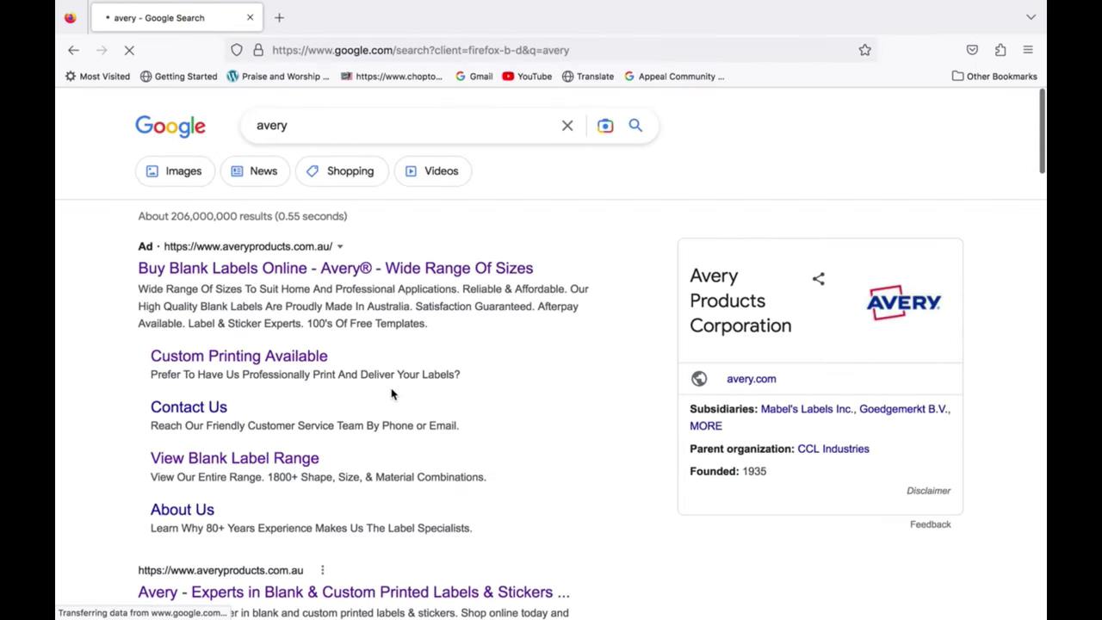
pyautogui.scroll(-3, 301, 456)
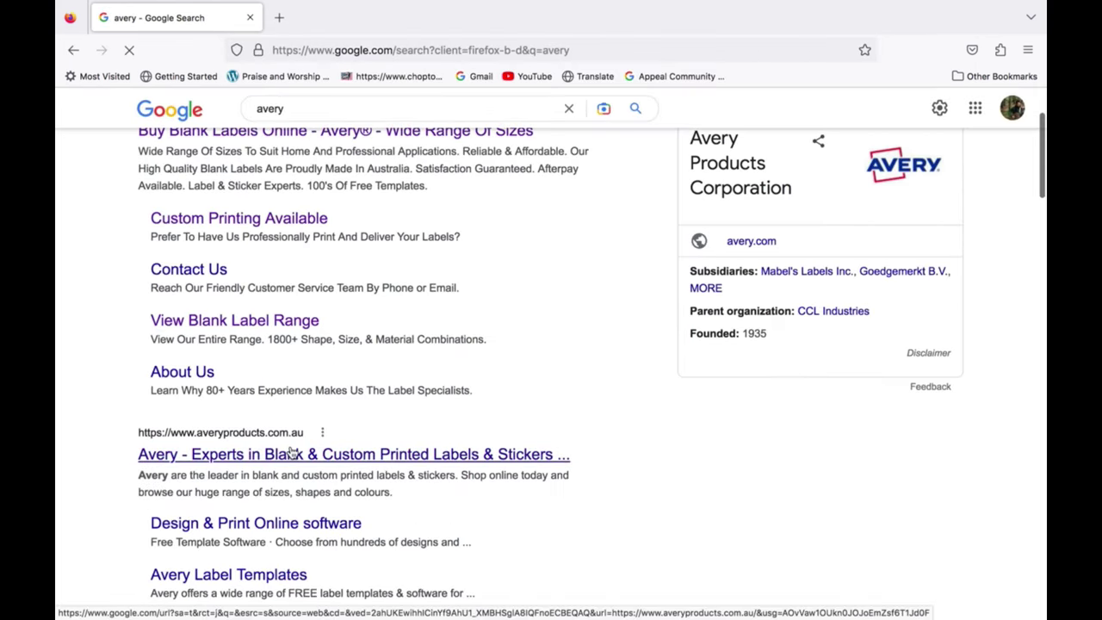
pyautogui.click(293, 454)
# Browse Blank Labels and open the Round Labels catalogue
pyautogui.scroll(-3, 327, 444)
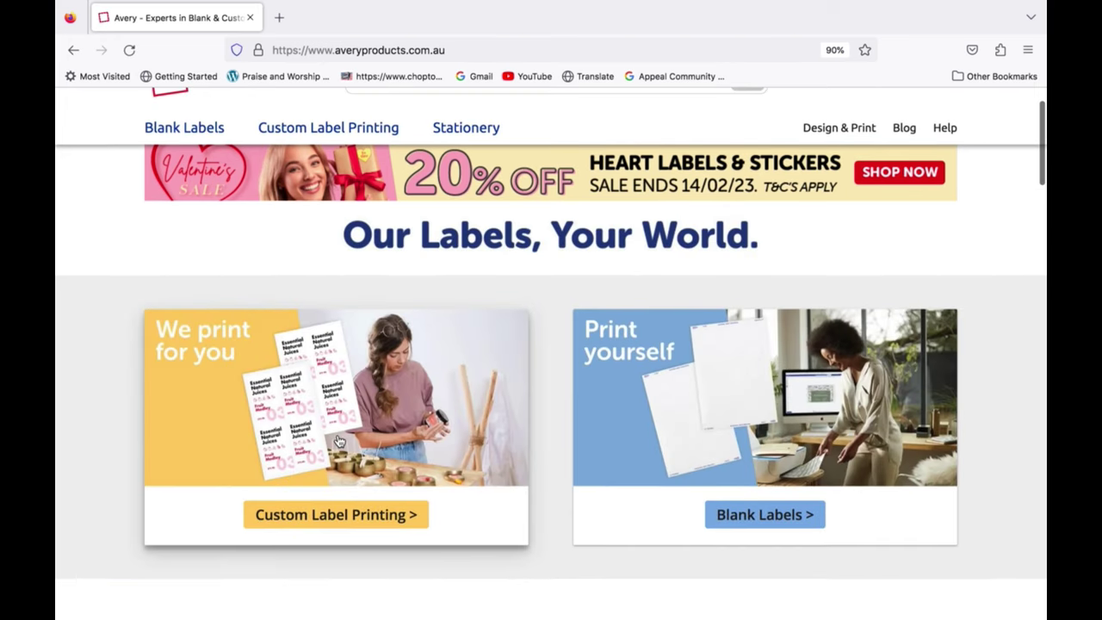
pyautogui.scroll(-1, 339, 440)
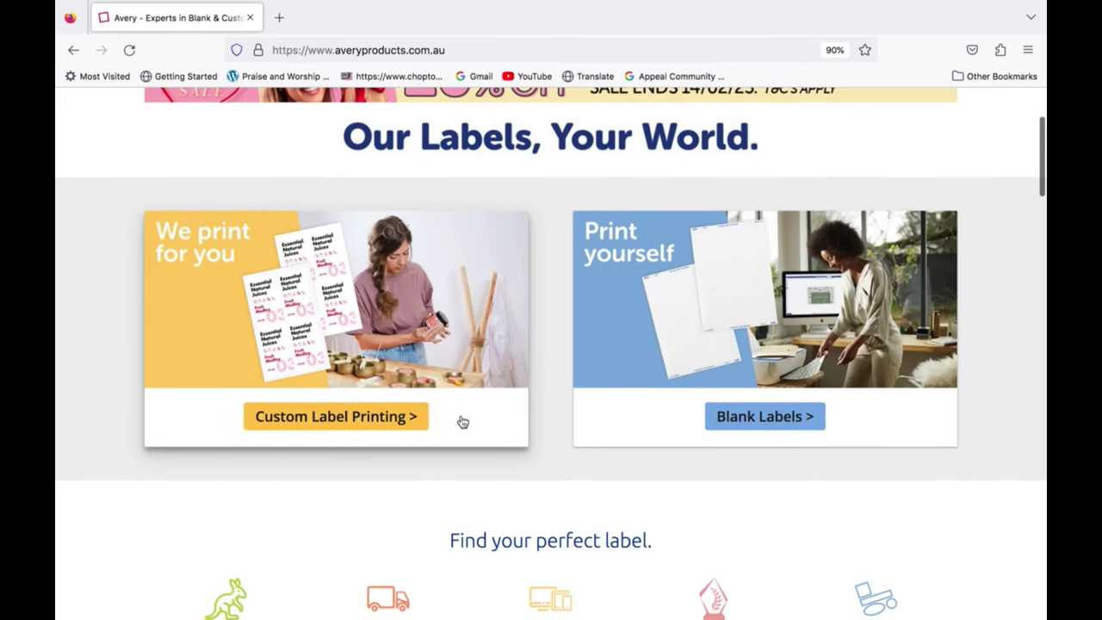
pyautogui.click(768, 418)
pyautogui.scroll(-2, 770, 419)
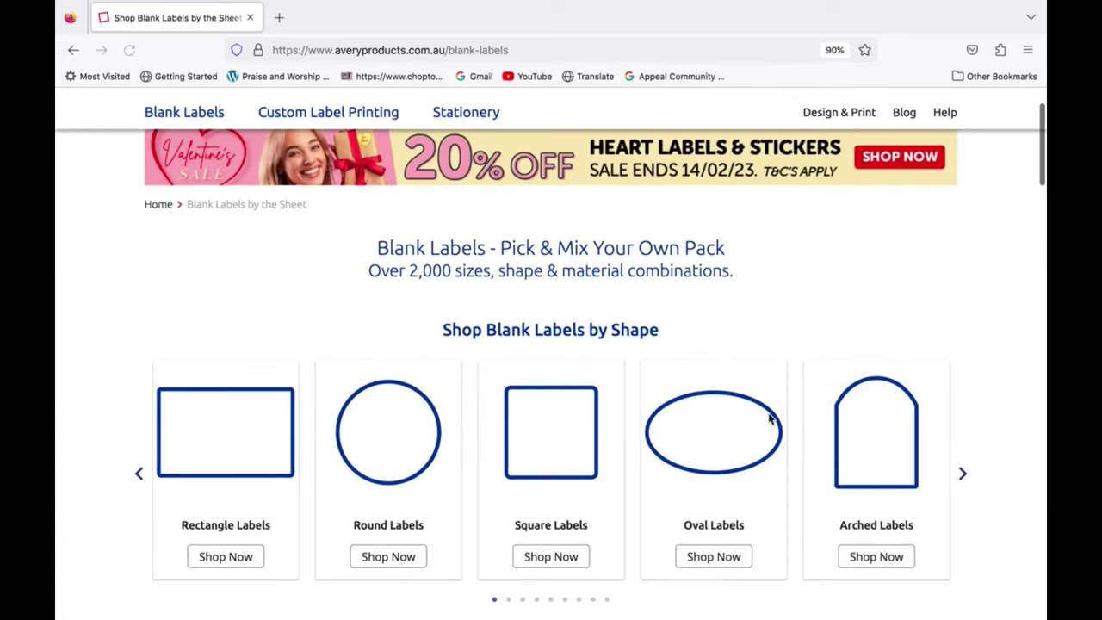
pyautogui.scroll(-2, 770, 418)
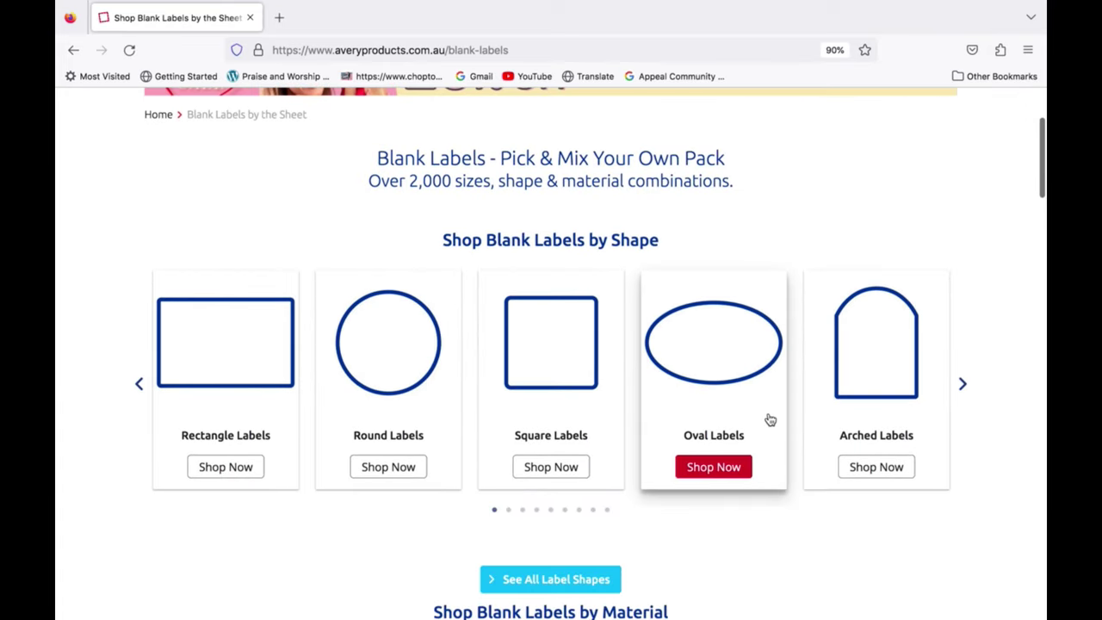
pyautogui.click(400, 366)
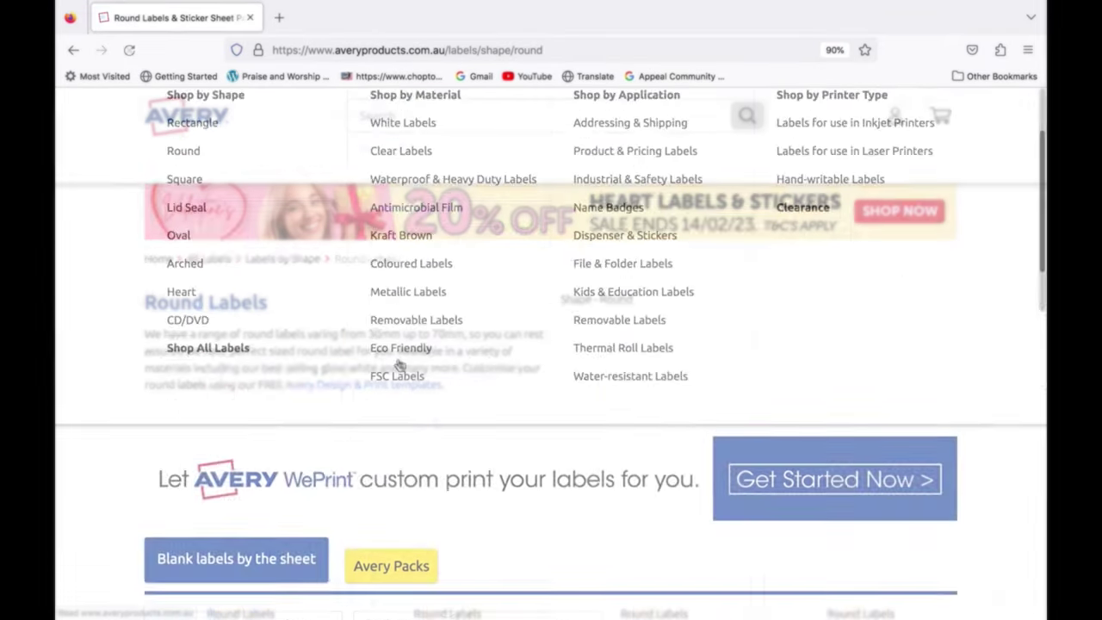
pyautogui.scroll(-10, 399, 365)
pyautogui.scroll(2, 399, 366)
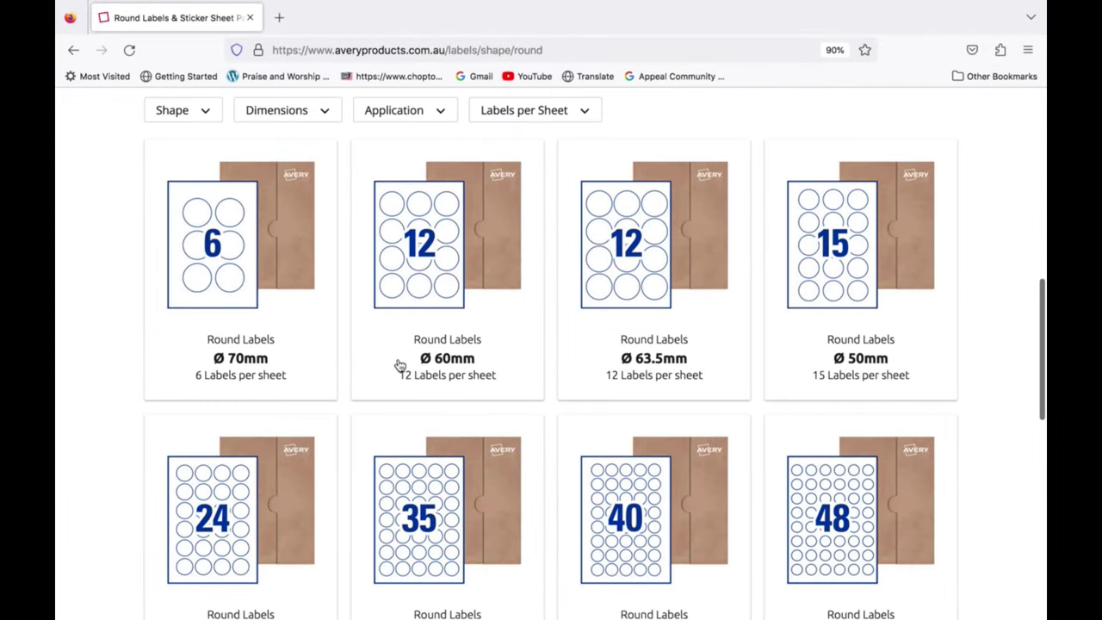
# On the Ø 60mm round labels page, choose Kraft Brown Paper and a 25-sheet quantity
pyautogui.click(449, 271)
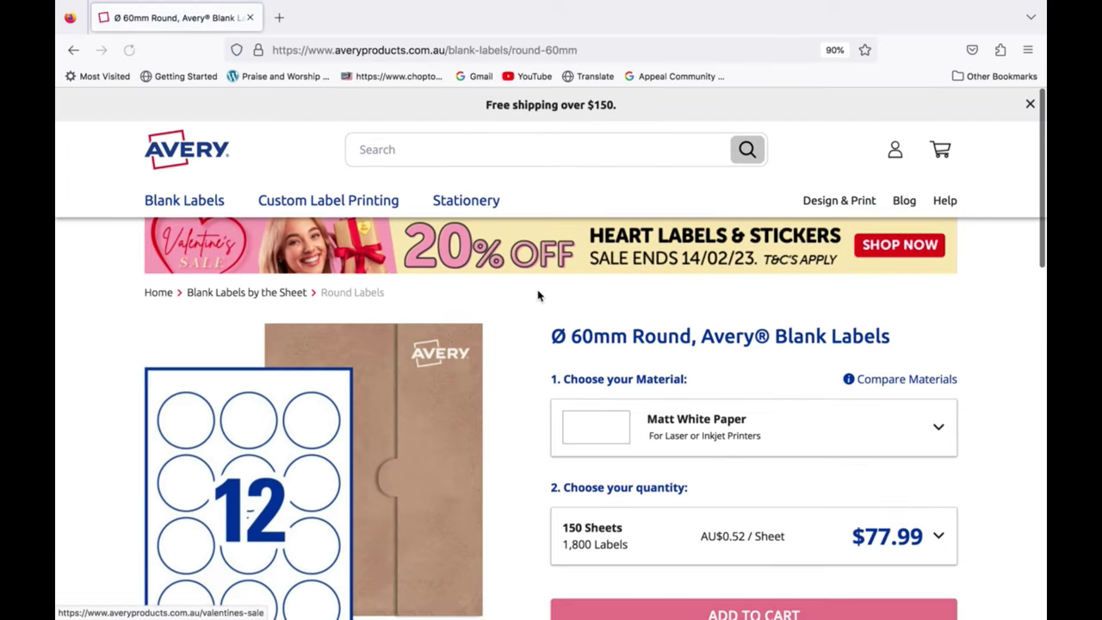
pyautogui.scroll(-2, 539, 295)
pyautogui.click(940, 270)
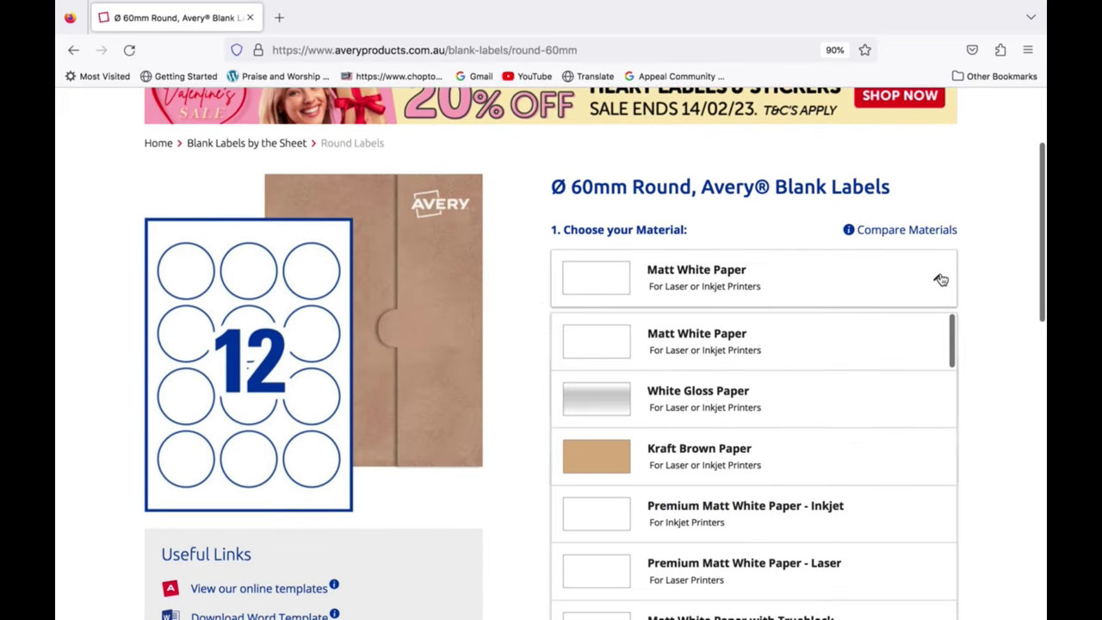
pyautogui.click(718, 458)
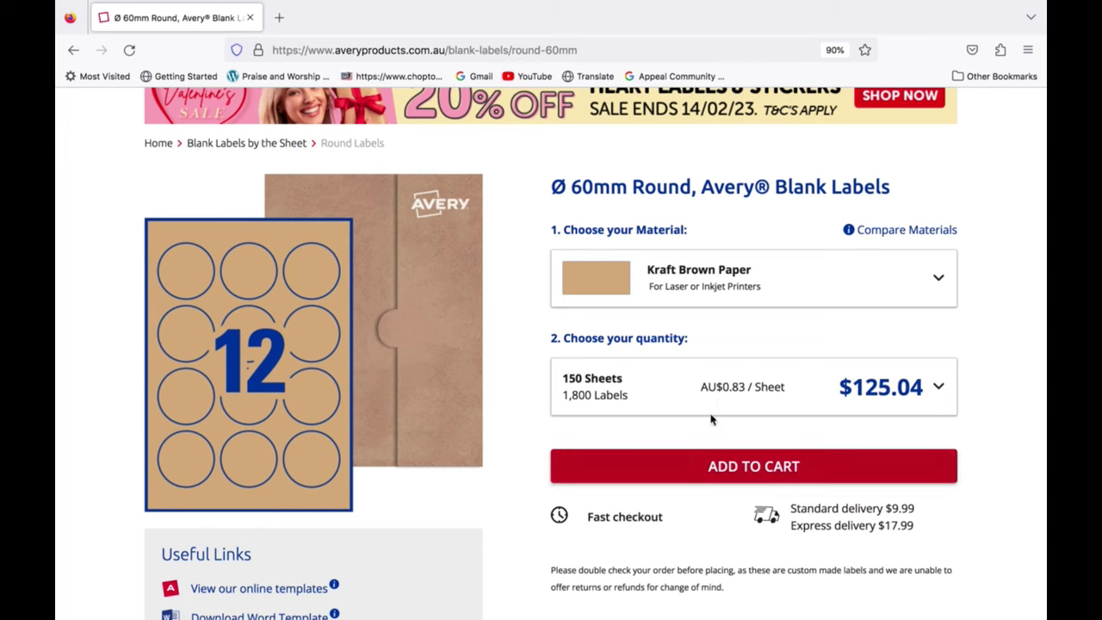
pyautogui.scroll(-2, 711, 403)
pyautogui.click(944, 289)
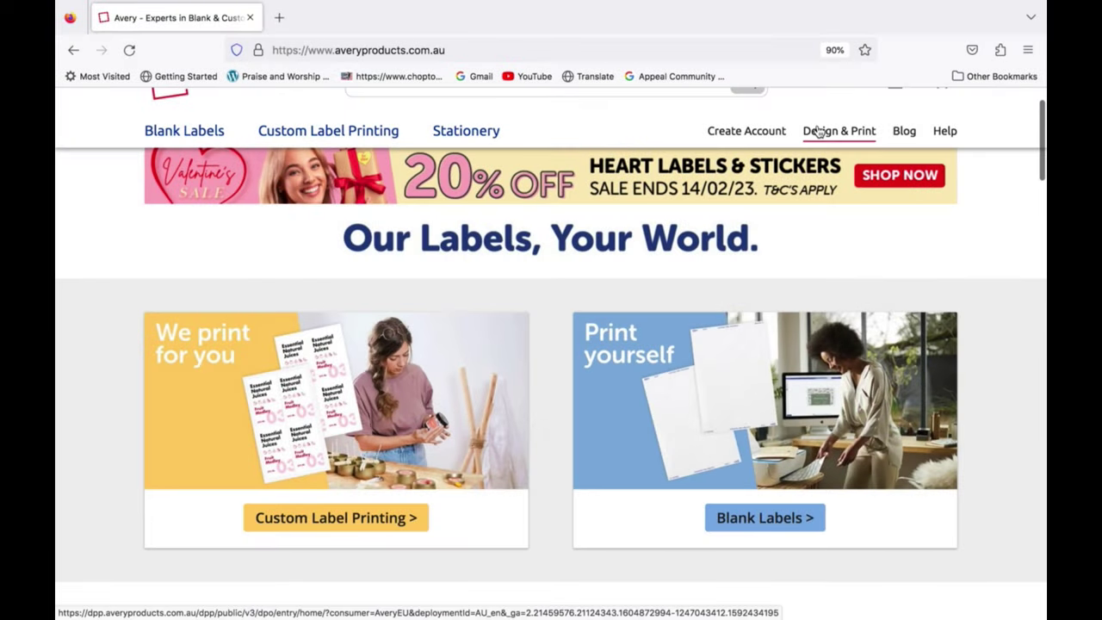
# Log in to Design & Print Online and browse the Product Labels templates
pyautogui.moveTo(831, 135)
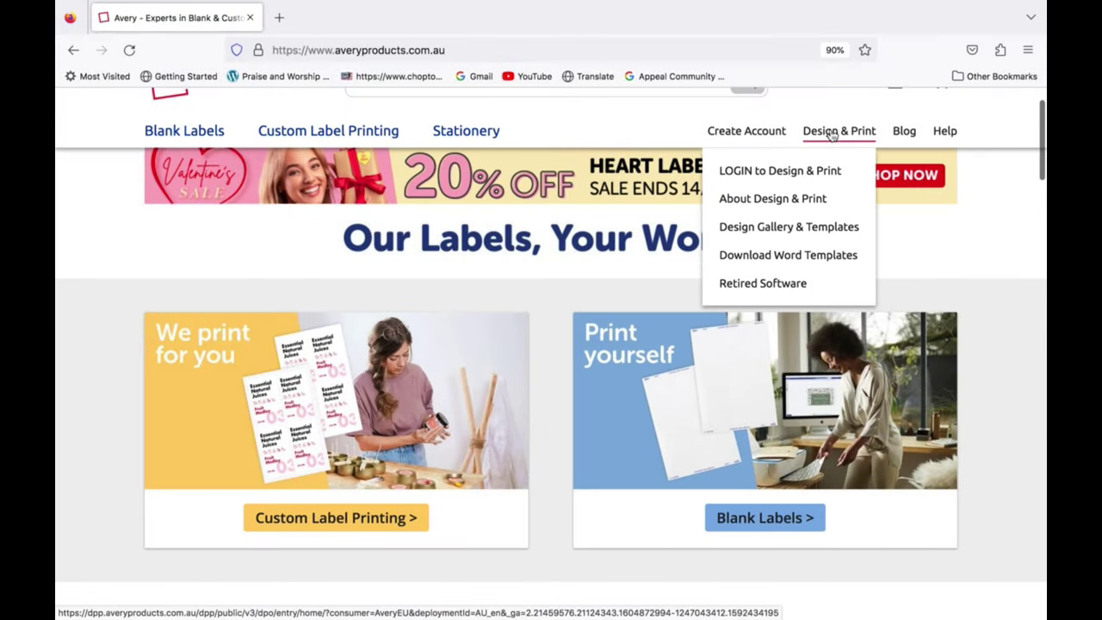
pyautogui.click(779, 172)
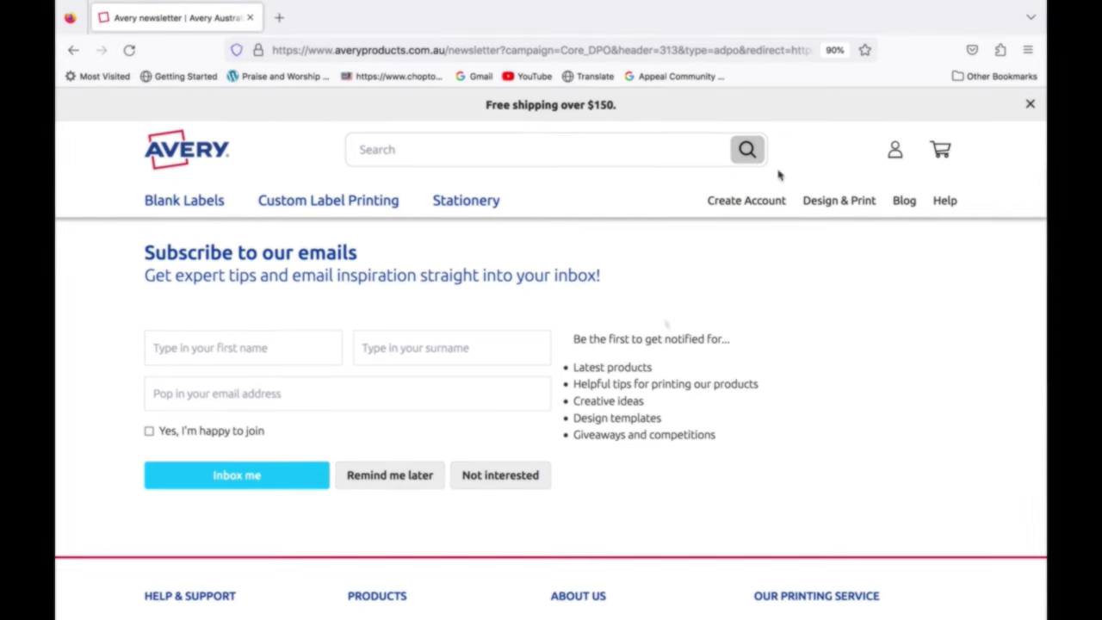
pyautogui.moveTo(826, 200)
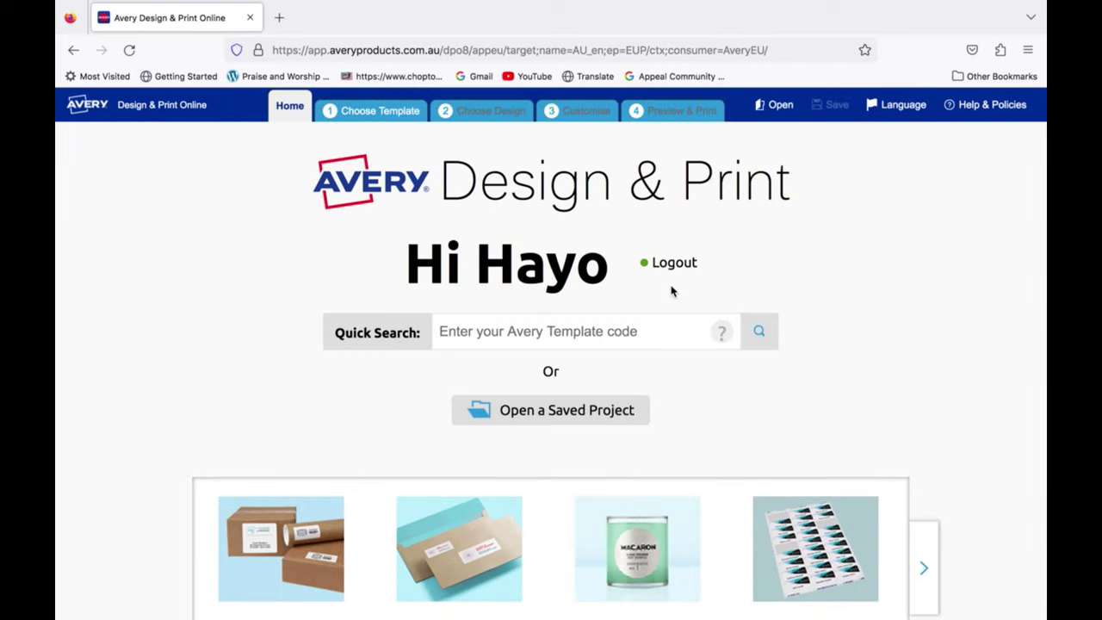
pyautogui.scroll(-2, 672, 291)
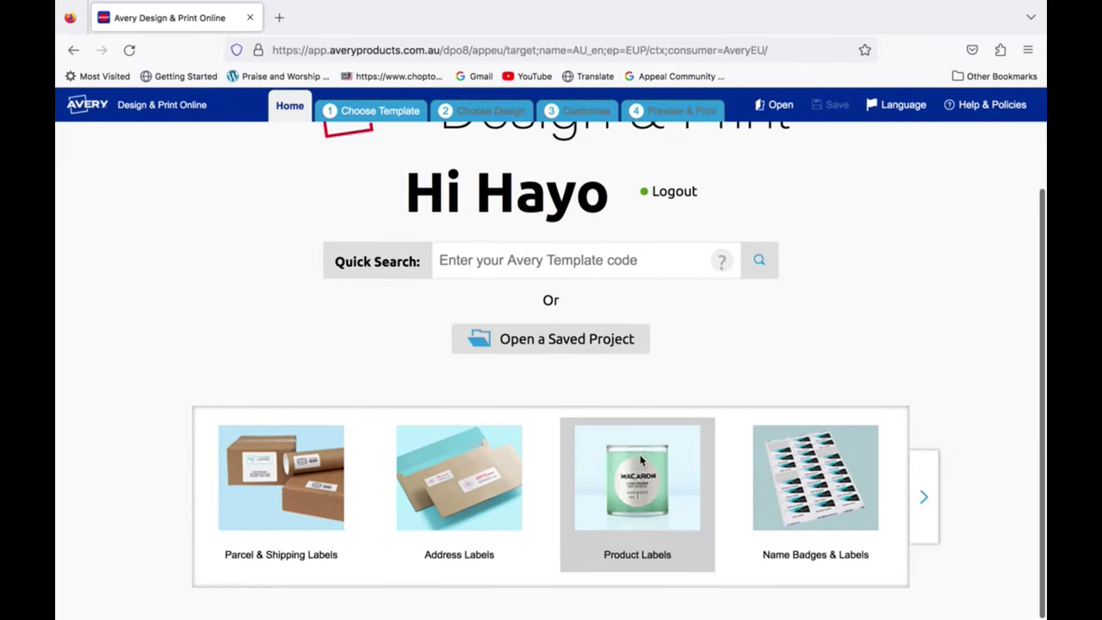
pyautogui.click(638, 465)
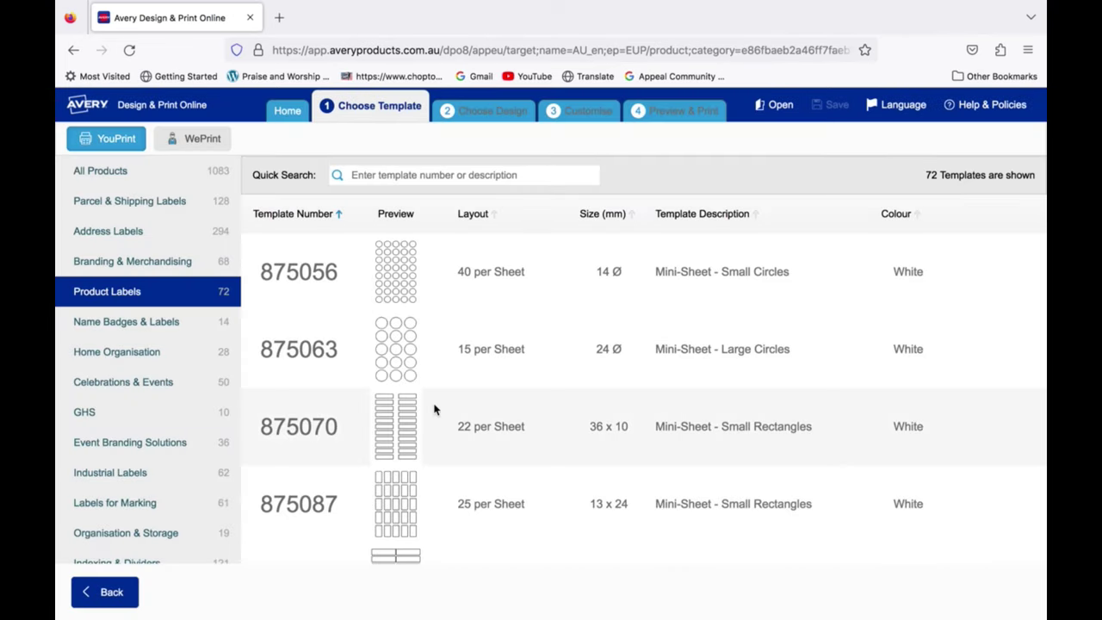
# Quick-search for L7106 and select the Kraft Brown Round Labels template
pyautogui.scroll(-5, 434, 409)
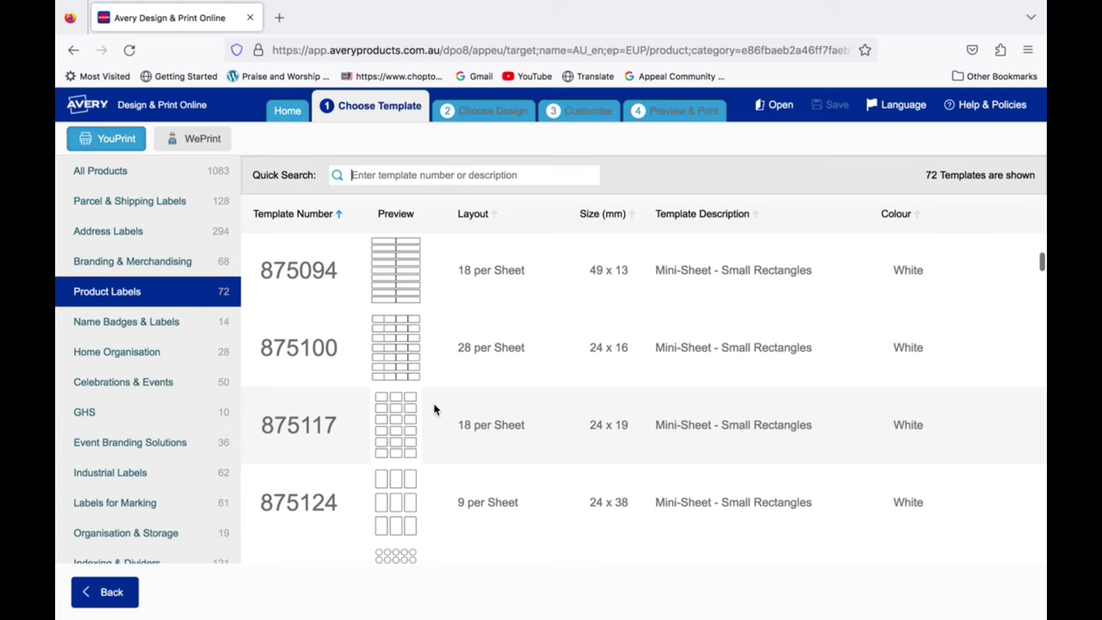
pyautogui.scroll(4, 434, 410)
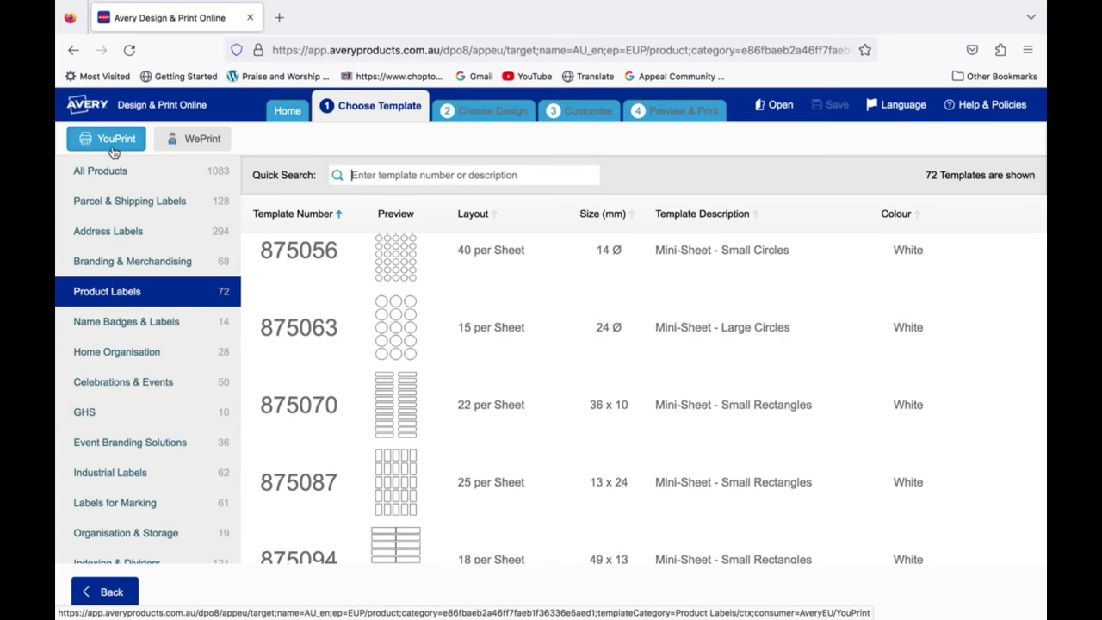
pyautogui.scroll(-4, 402, 325)
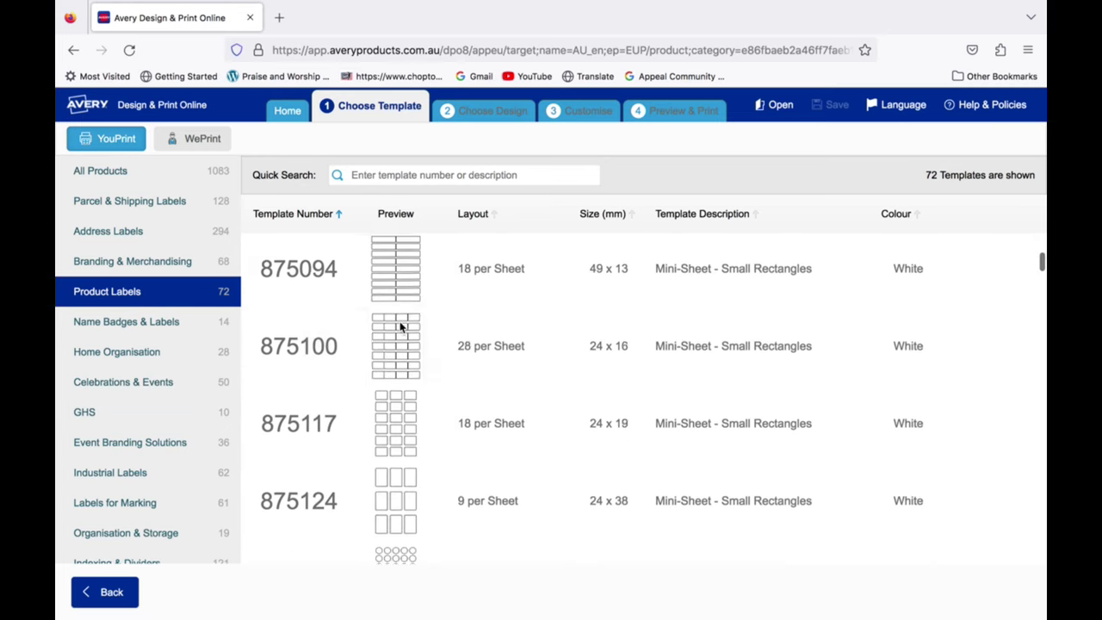
pyautogui.scroll(-6, 401, 325)
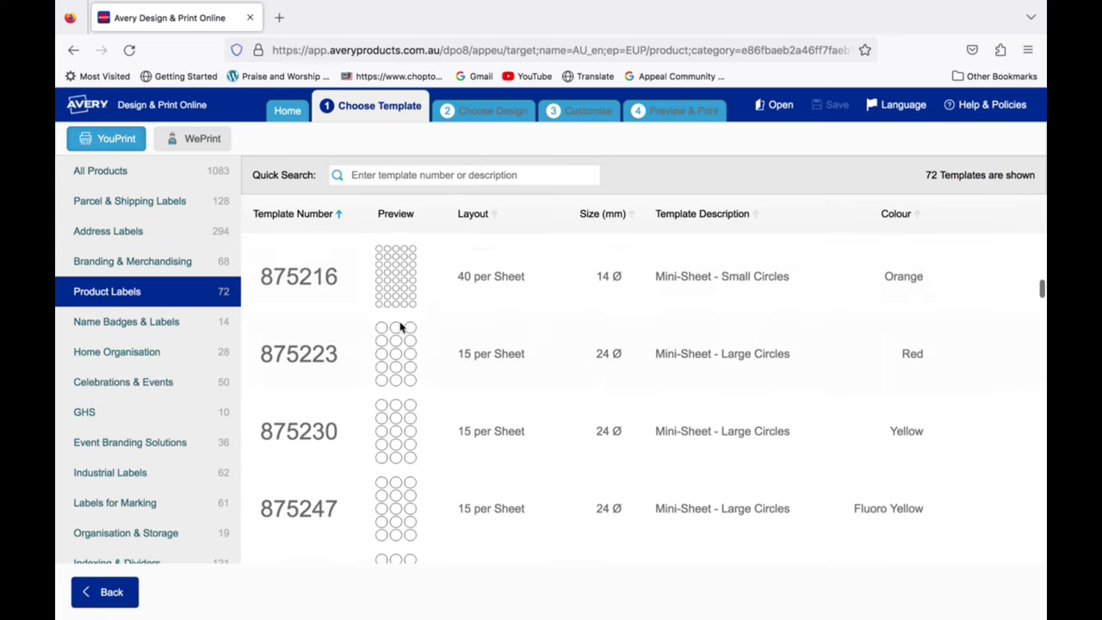
pyautogui.scroll(5, 401, 327)
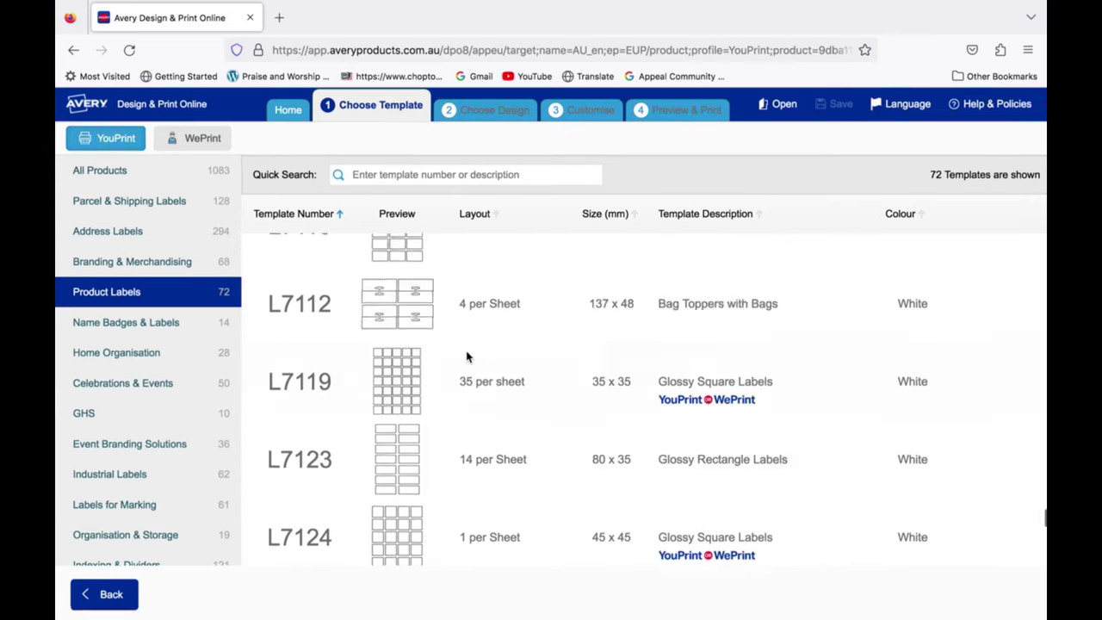
pyautogui.scroll(-8, 467, 356)
pyautogui.click(399, 174)
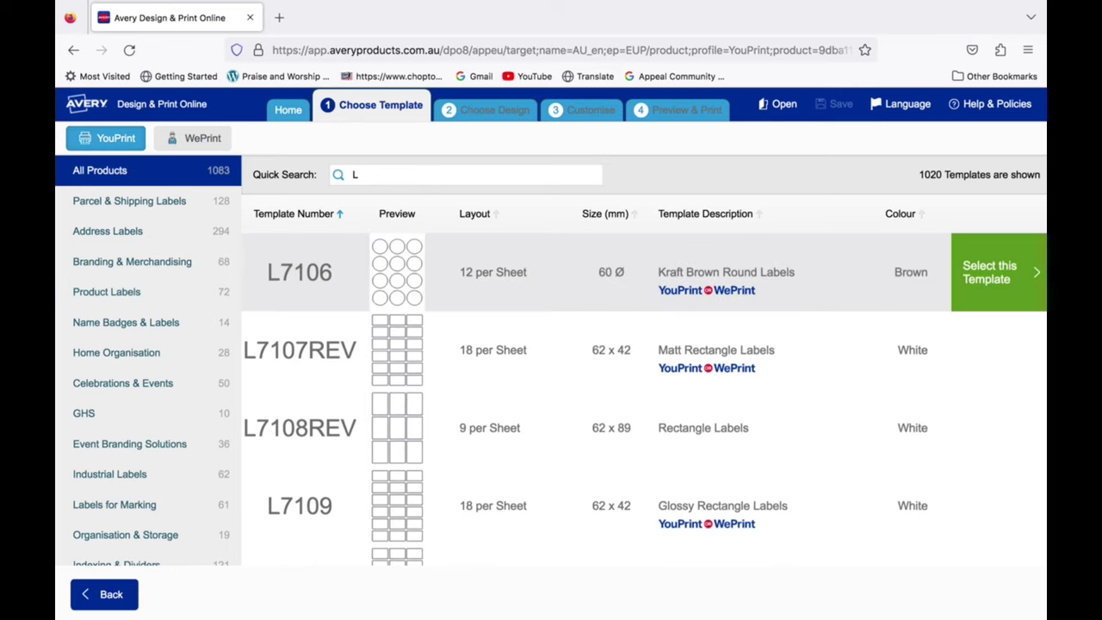
pyautogui.write('6')
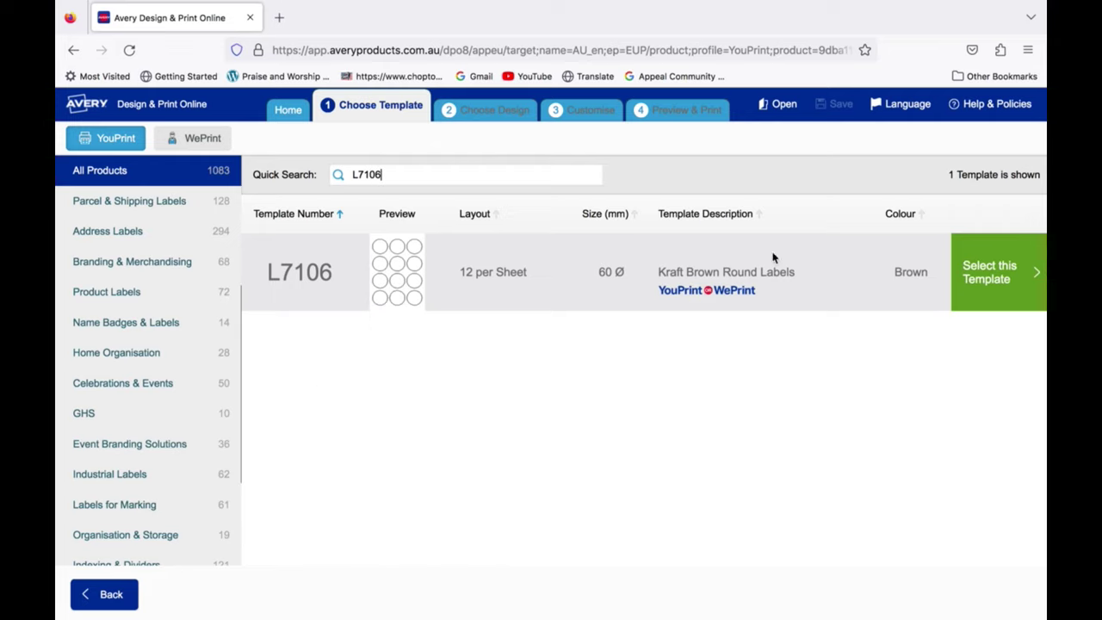
pyautogui.click(998, 272)
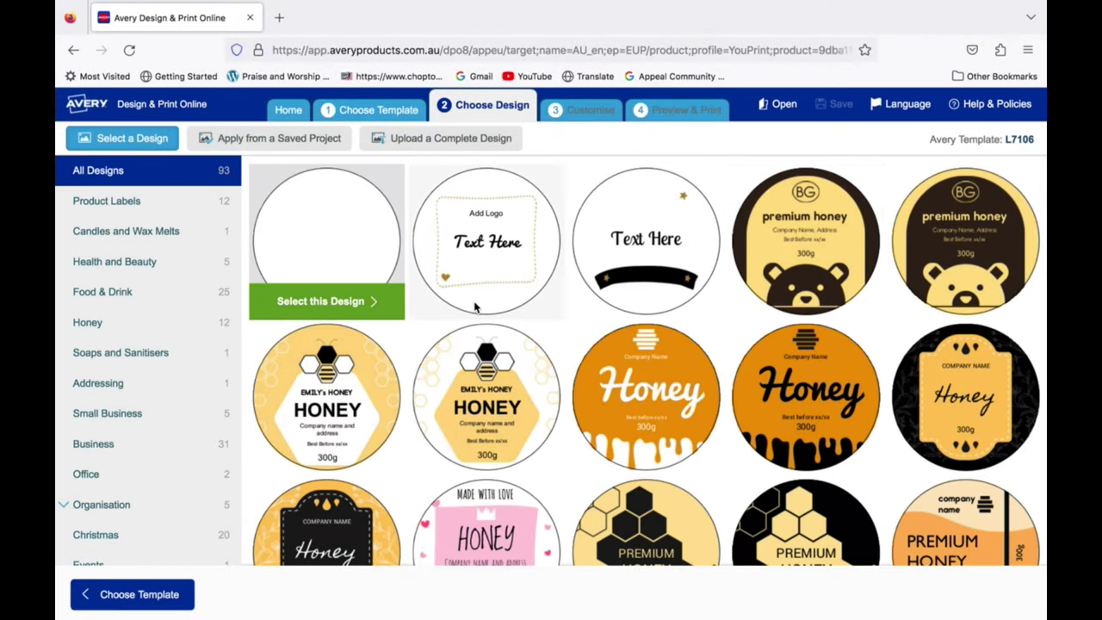
# Choose the blank first design tile for the L7106 kraft round labels
pyautogui.scroll(-7, 444, 268)
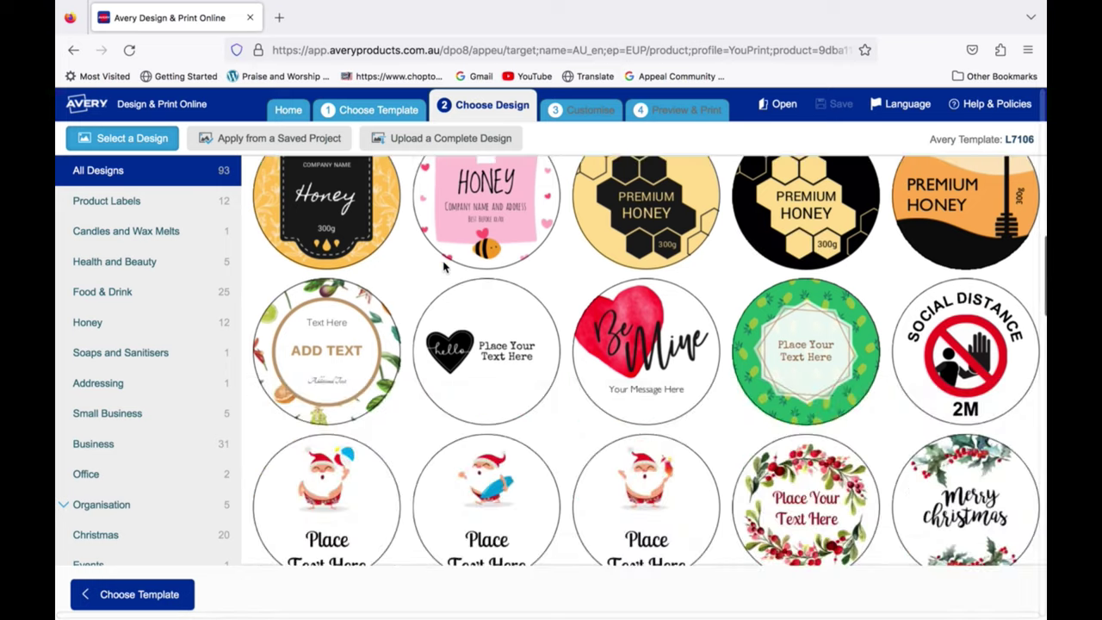
pyautogui.scroll(-2, 444, 268)
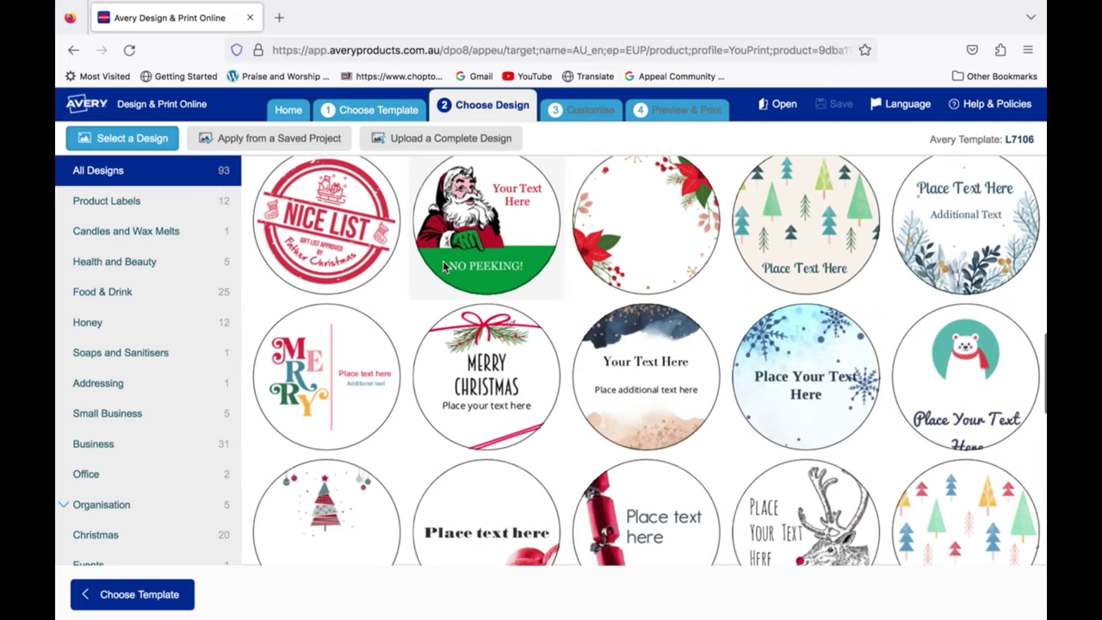
pyautogui.scroll(6, 444, 268)
pyautogui.scroll(4, 332, 298)
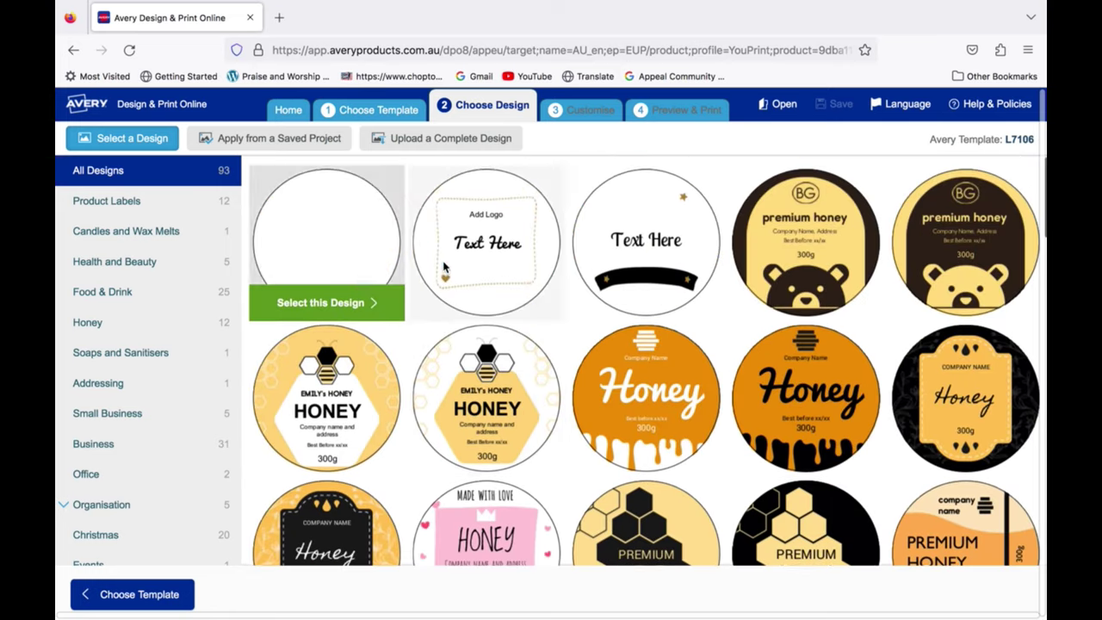
pyautogui.click(328, 301)
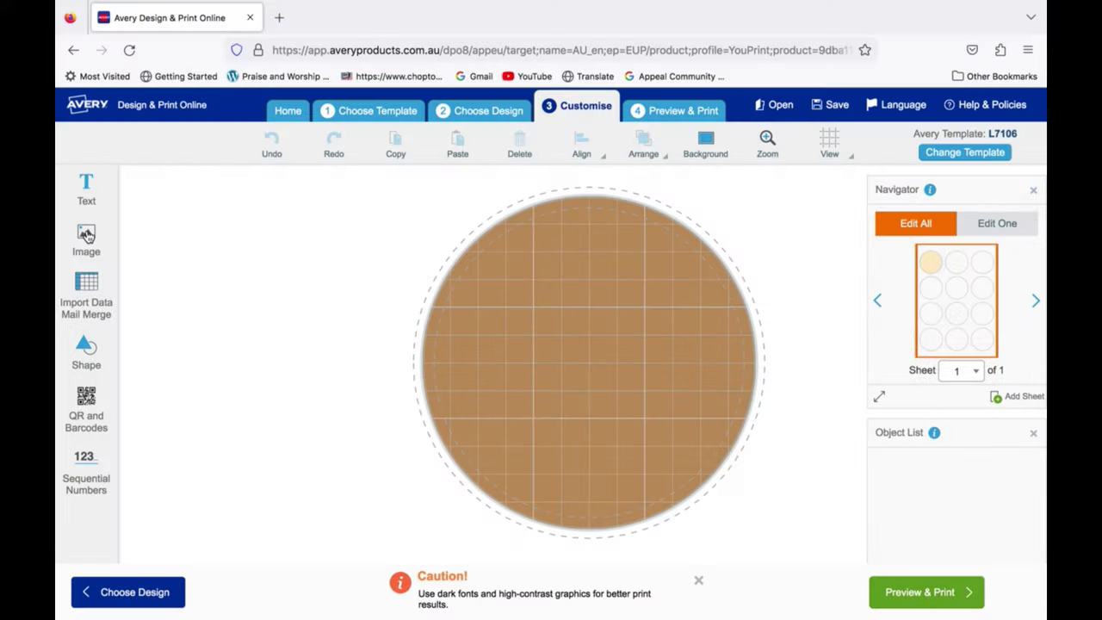
# Add the image HYO-Essence-Logo---Final.jpg from the computer onto the round label
pyautogui.click(86, 234)
pyautogui.click(186, 203)
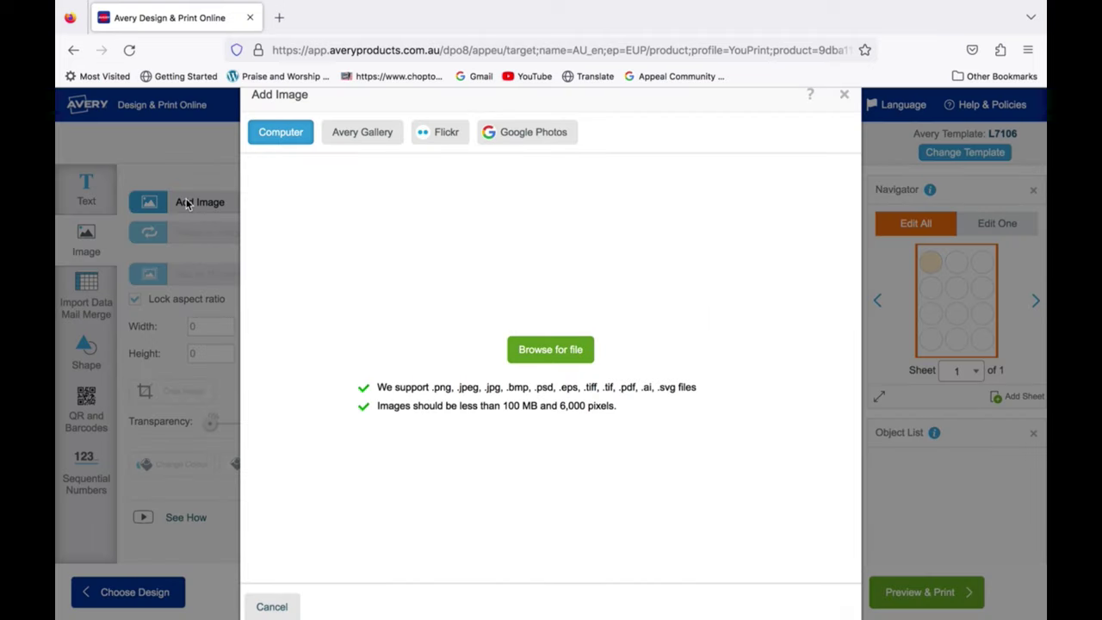
pyautogui.click(544, 354)
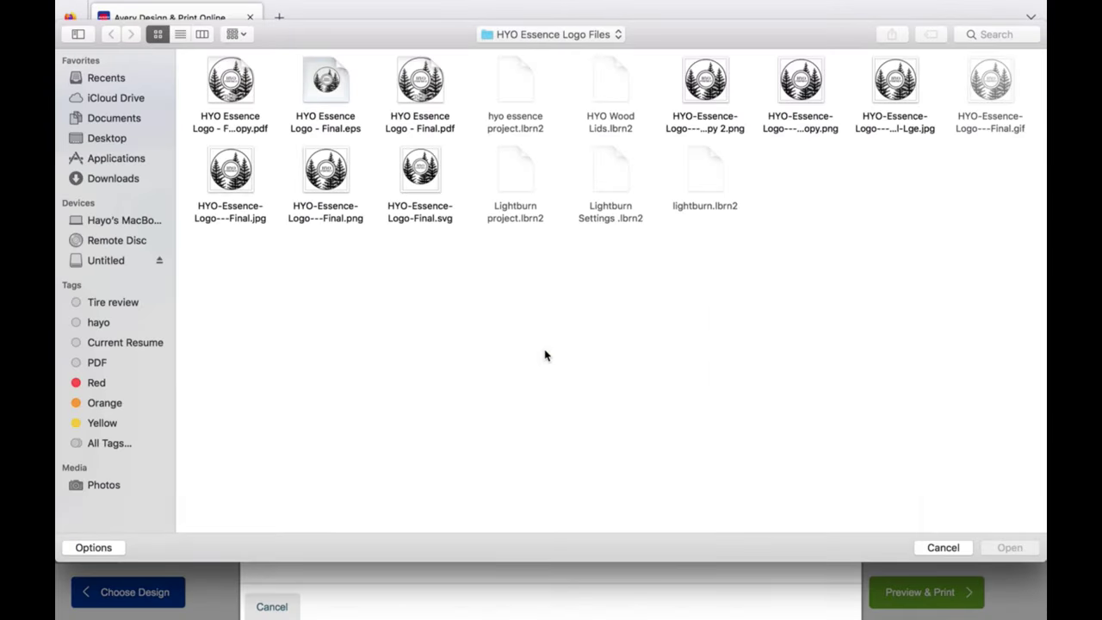
pyautogui.click(237, 170)
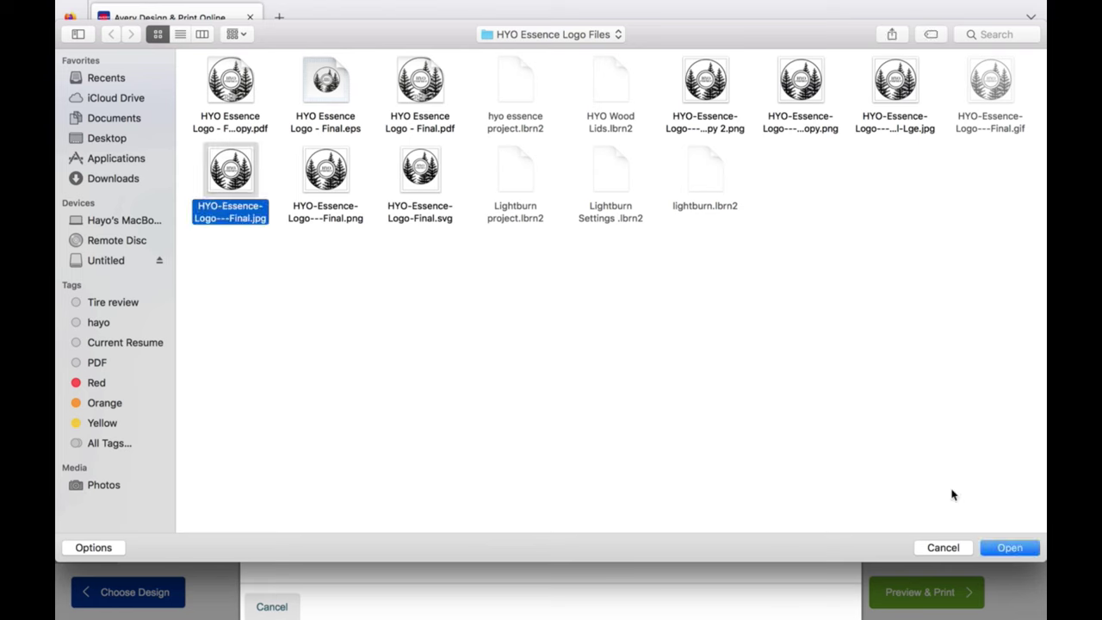
pyautogui.click(1009, 551)
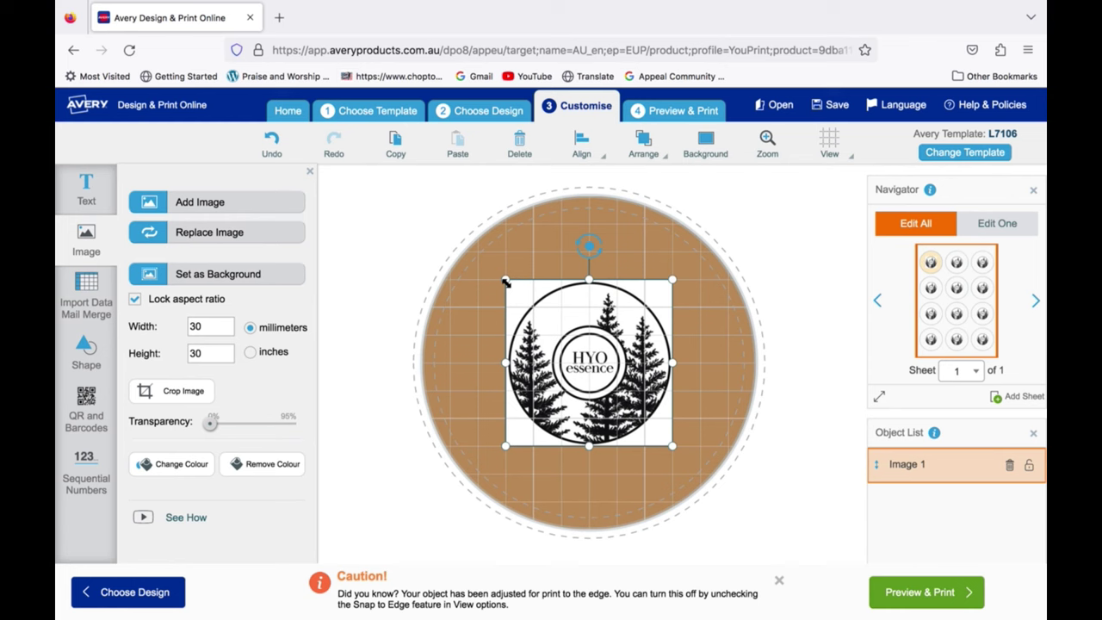
# Enlarge the logo to 55.77 mm square so it fills each label, then continue to the preview
pyautogui.moveTo(506, 283); pyautogui.dragTo(461, 226)
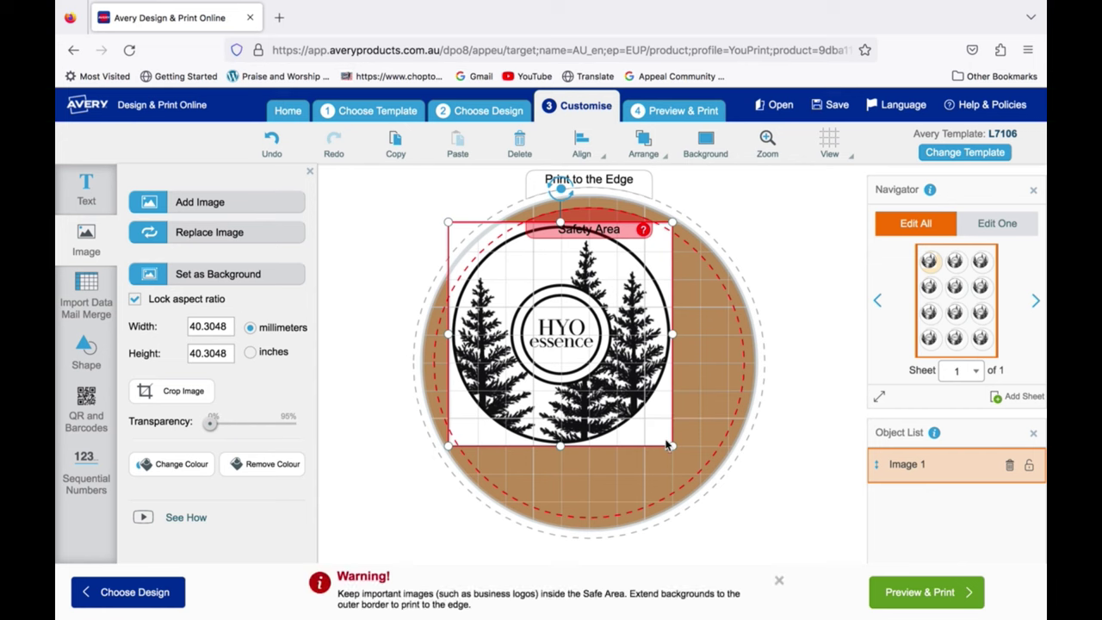
pyautogui.moveTo(670, 444); pyautogui.dragTo(734, 510)
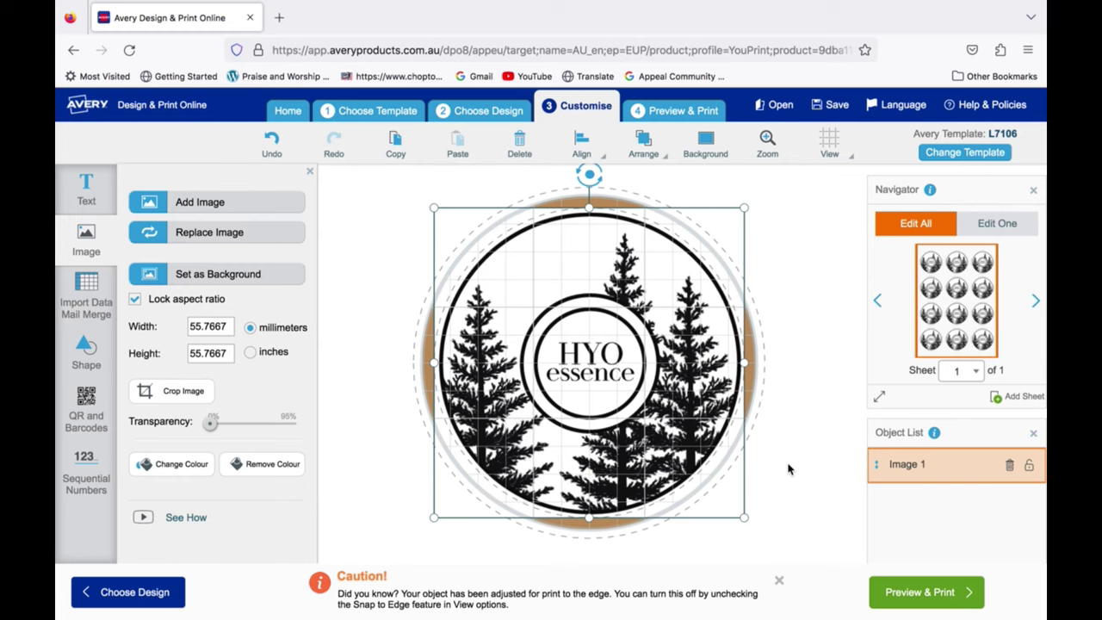
pyautogui.click(787, 469)
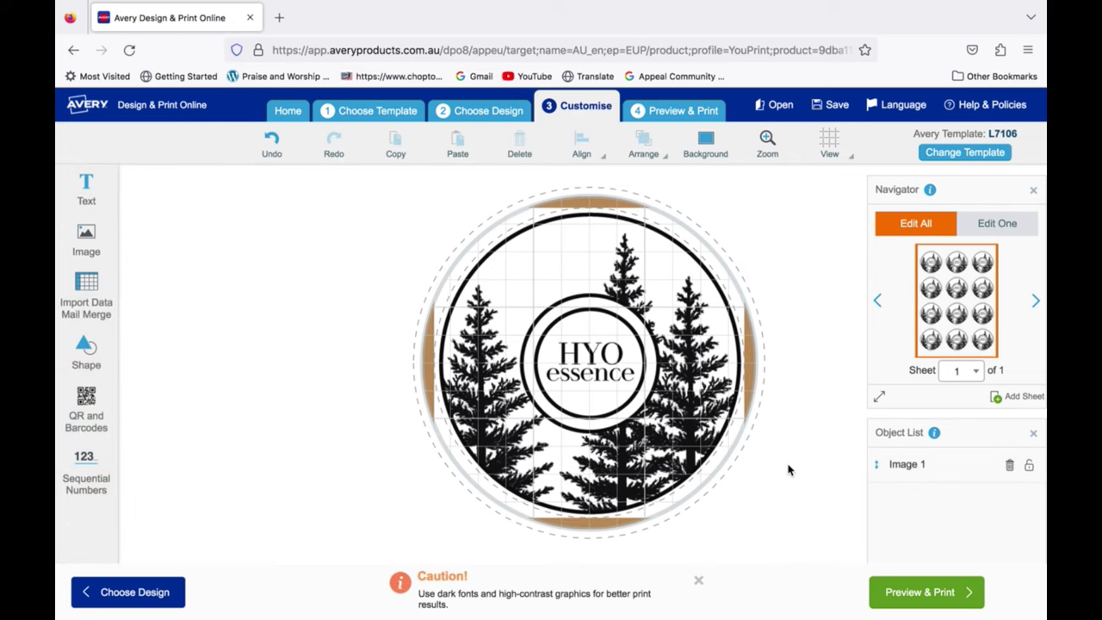
pyautogui.click(914, 592)
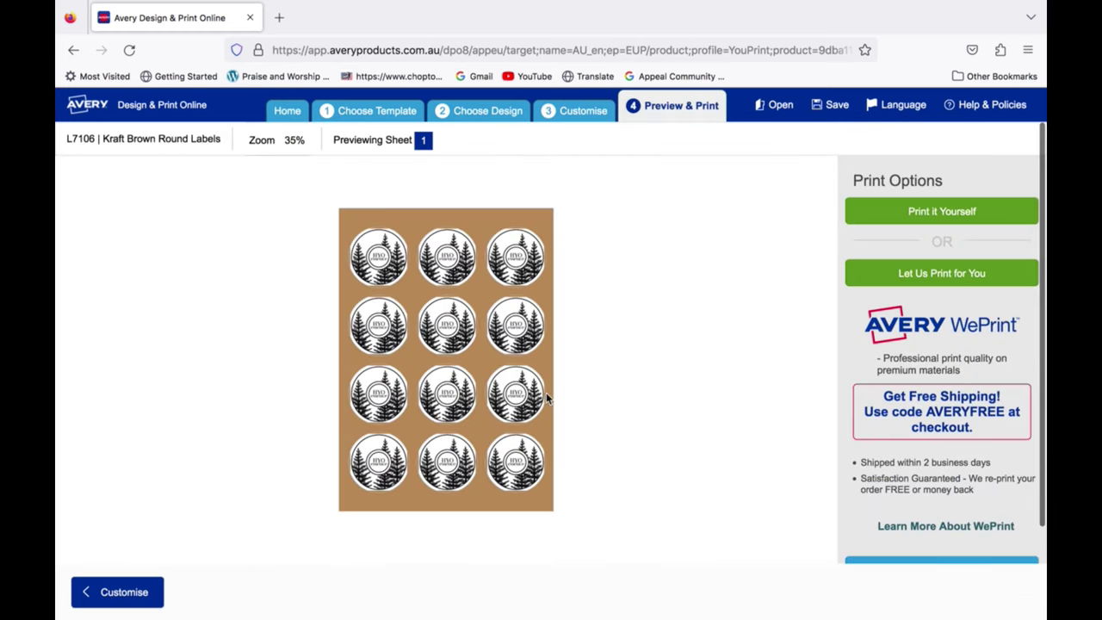
# Choose to print the labels yourself with a Custom selection print range
pyautogui.click(927, 214)
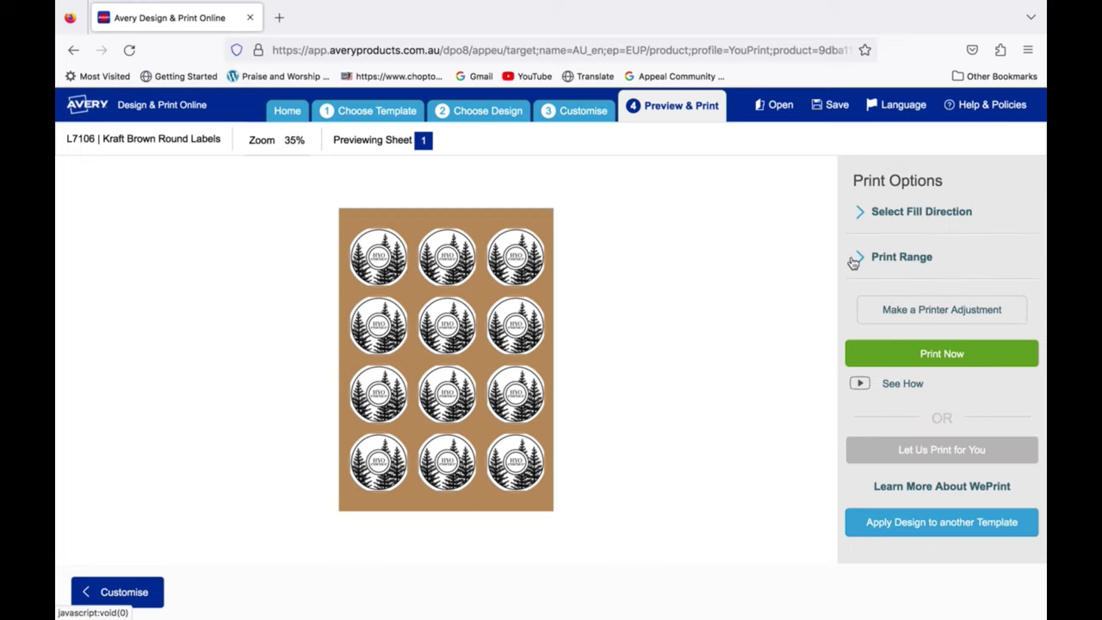
pyautogui.click(918, 255)
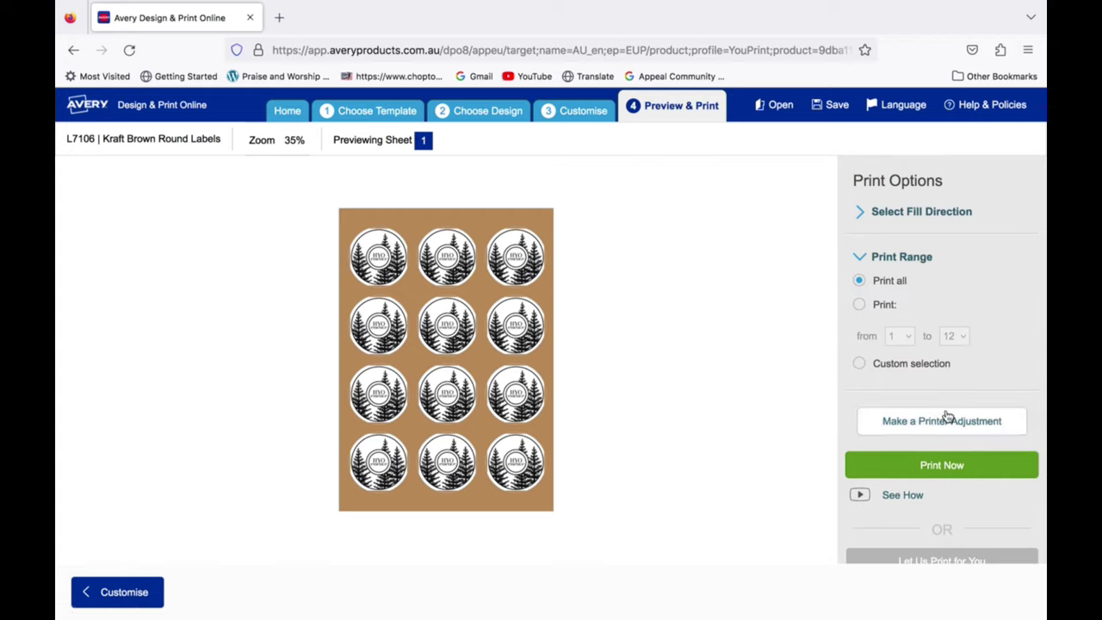
pyautogui.click(859, 364)
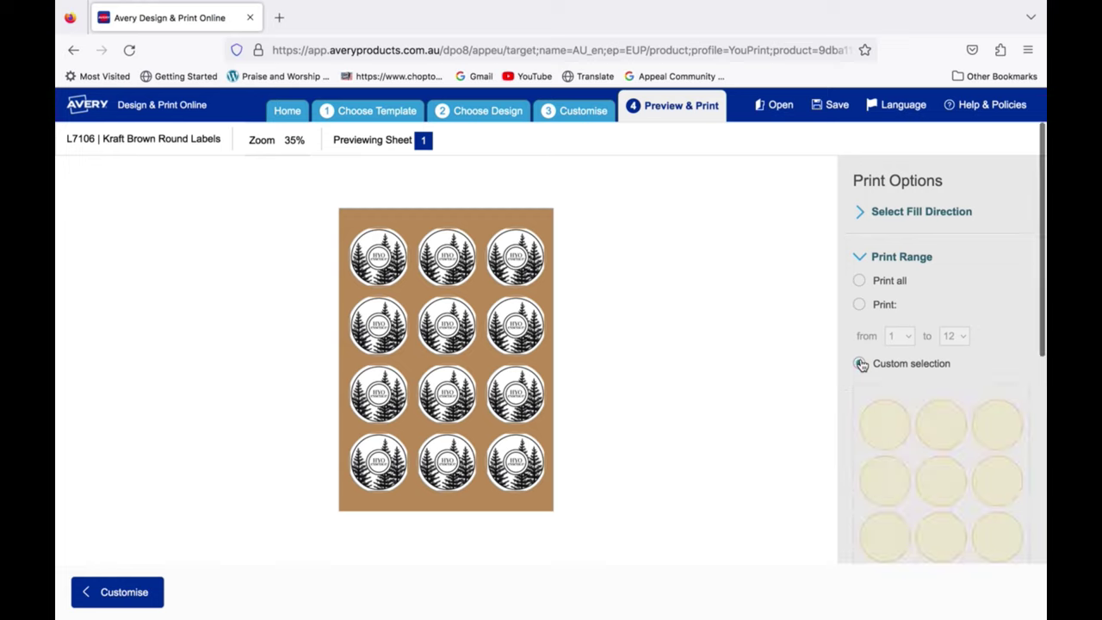
# Deselect the other eleven labels, leaving only the top-left label to print
pyautogui.scroll(-3, 809, 348)
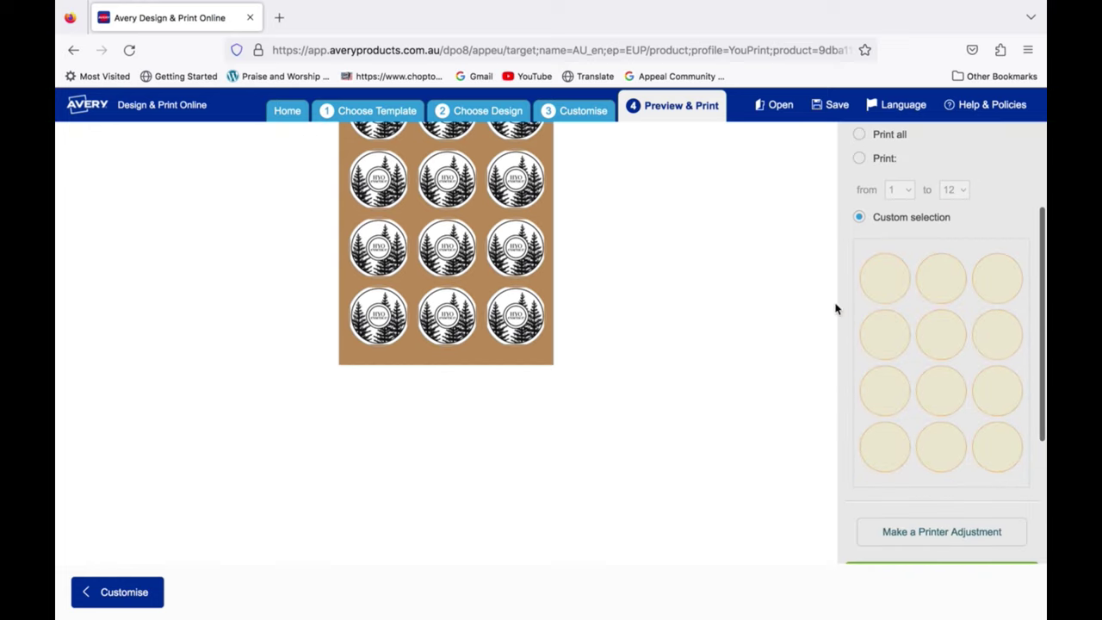
pyautogui.click(884, 320)
pyautogui.click(885, 394)
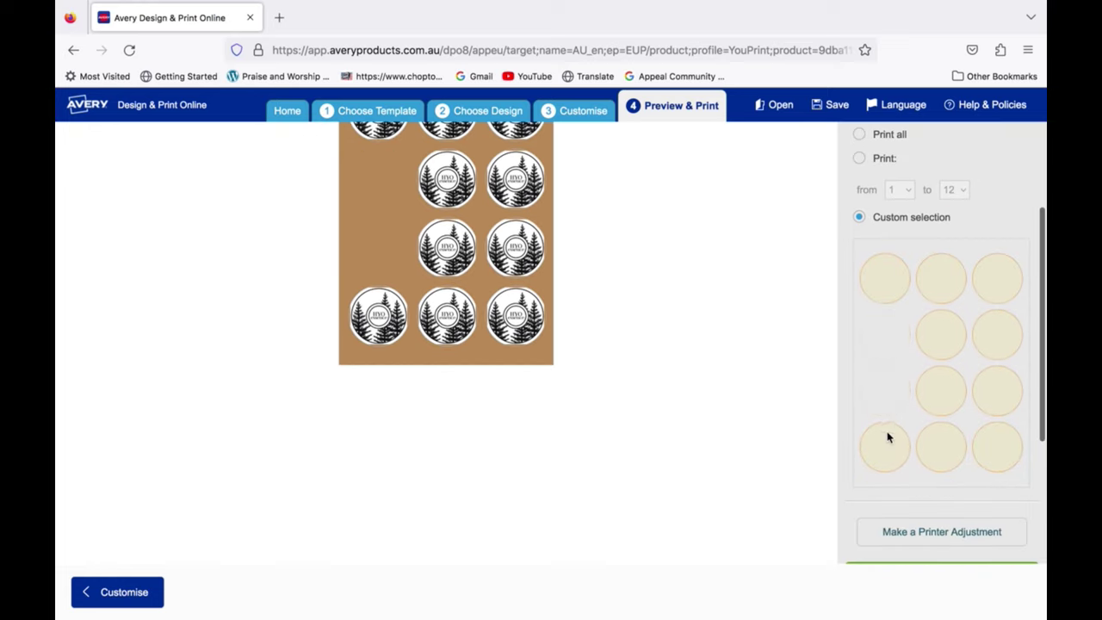
pyautogui.click(887, 438)
pyautogui.click(938, 437)
pyautogui.click(996, 444)
pyautogui.click(990, 405)
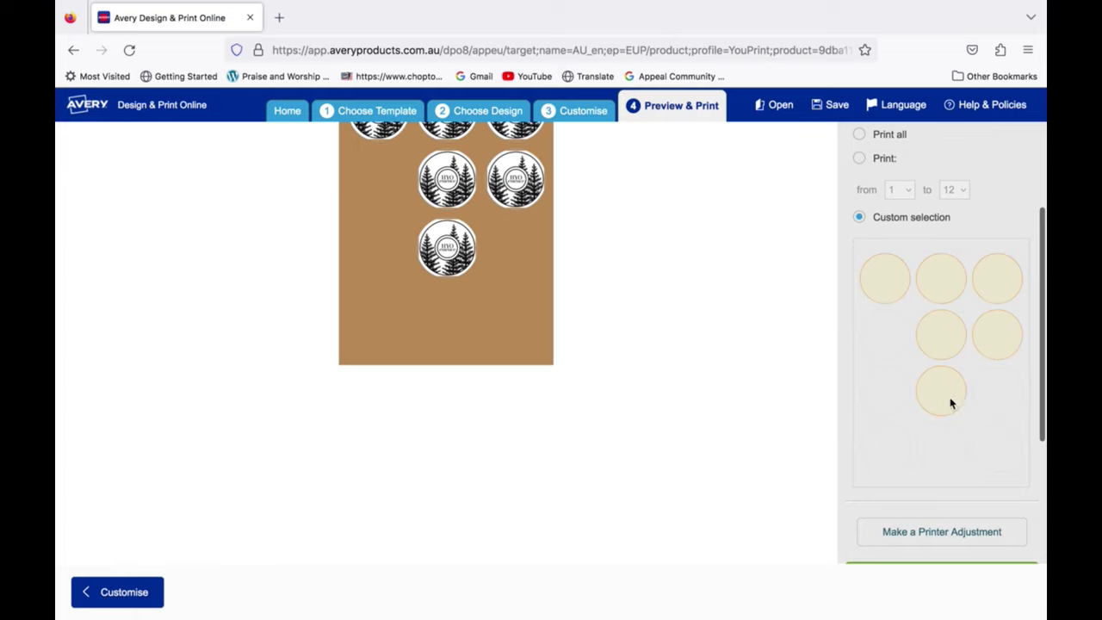
pyautogui.click(950, 397)
pyautogui.click(944, 335)
pyautogui.click(986, 327)
pyautogui.click(995, 277)
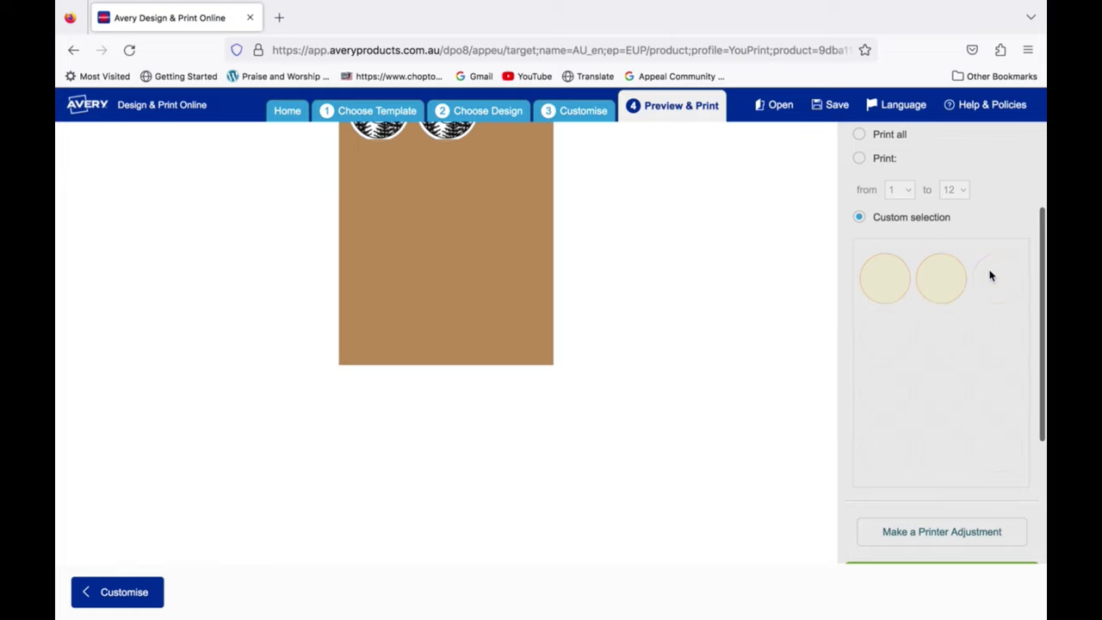
pyautogui.click(941, 279)
pyautogui.scroll(3, 930, 351)
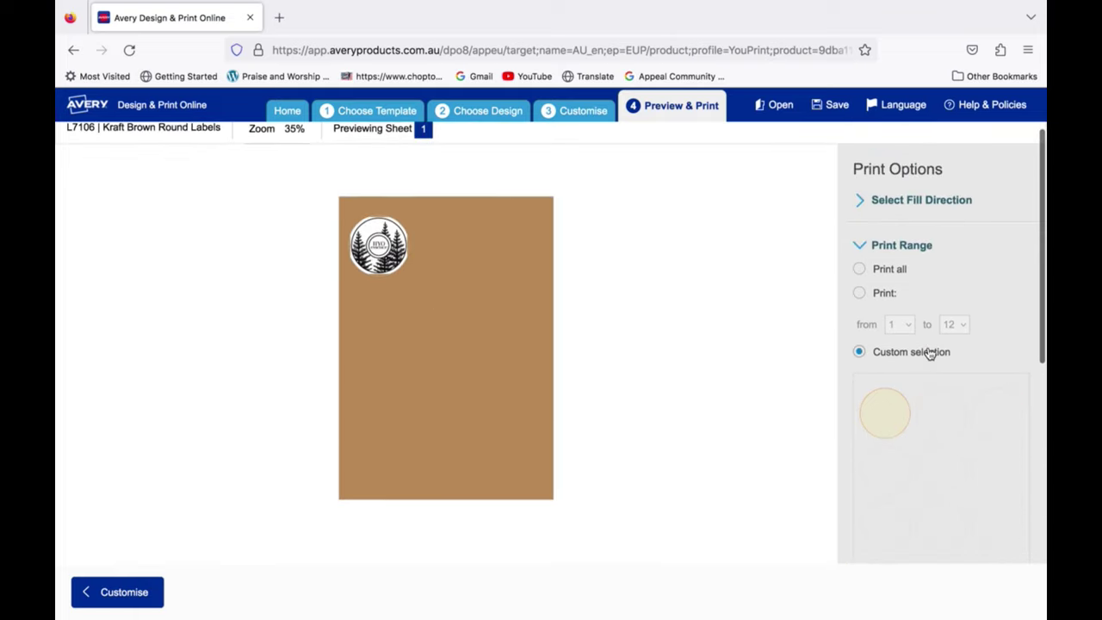
pyautogui.scroll(-3, 929, 352)
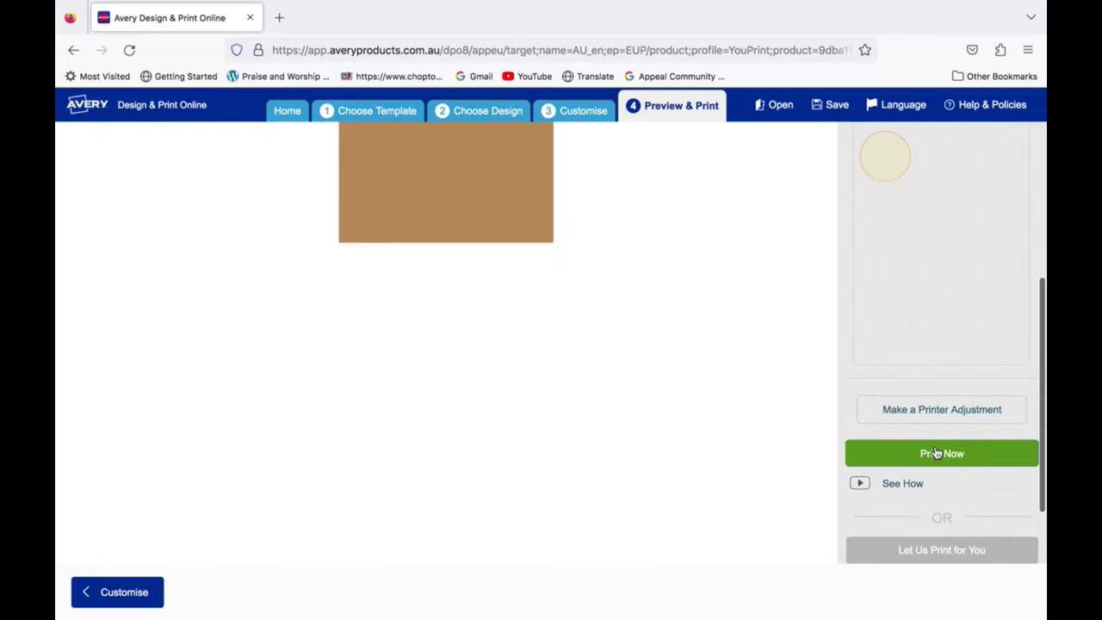
# Print Now without saving the design and download the label sheet as a PDF
pyautogui.click(937, 456)
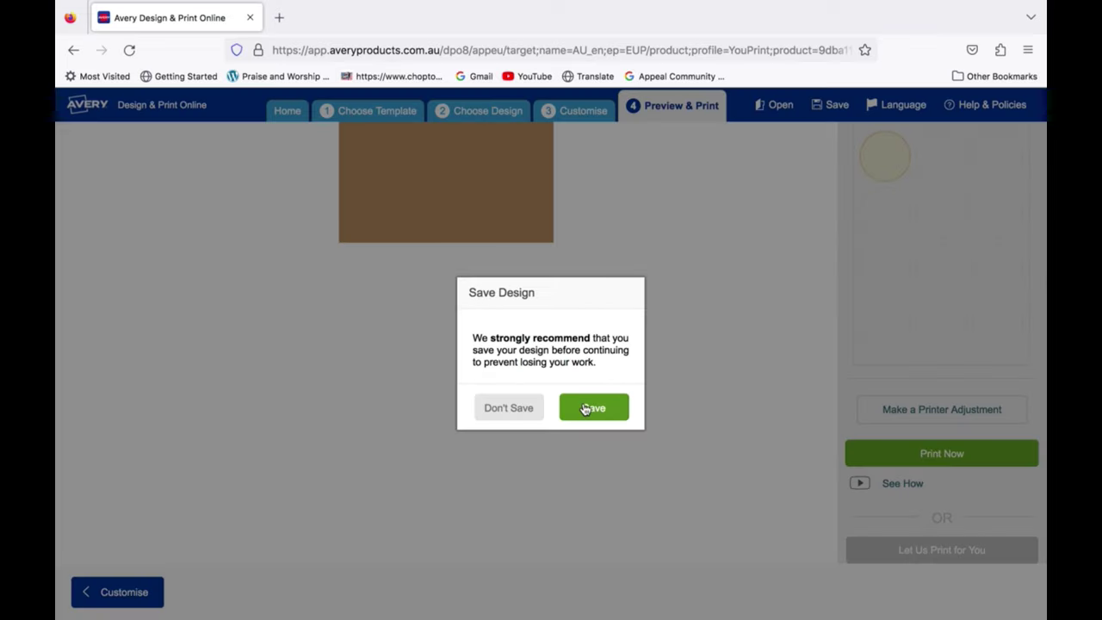
pyautogui.click(534, 406)
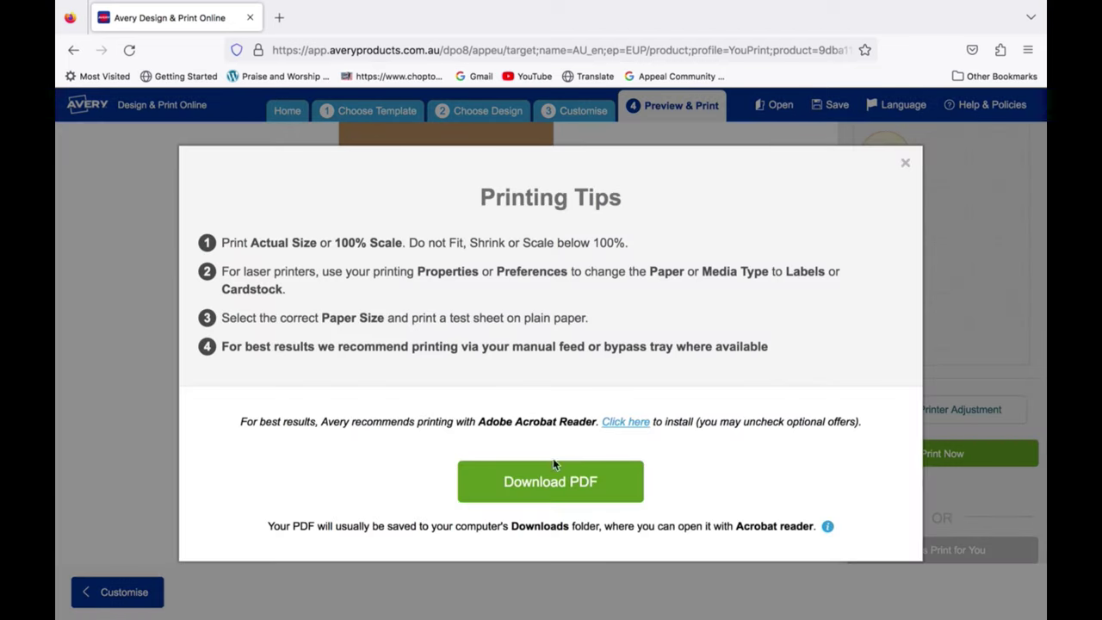
pyautogui.click(553, 484)
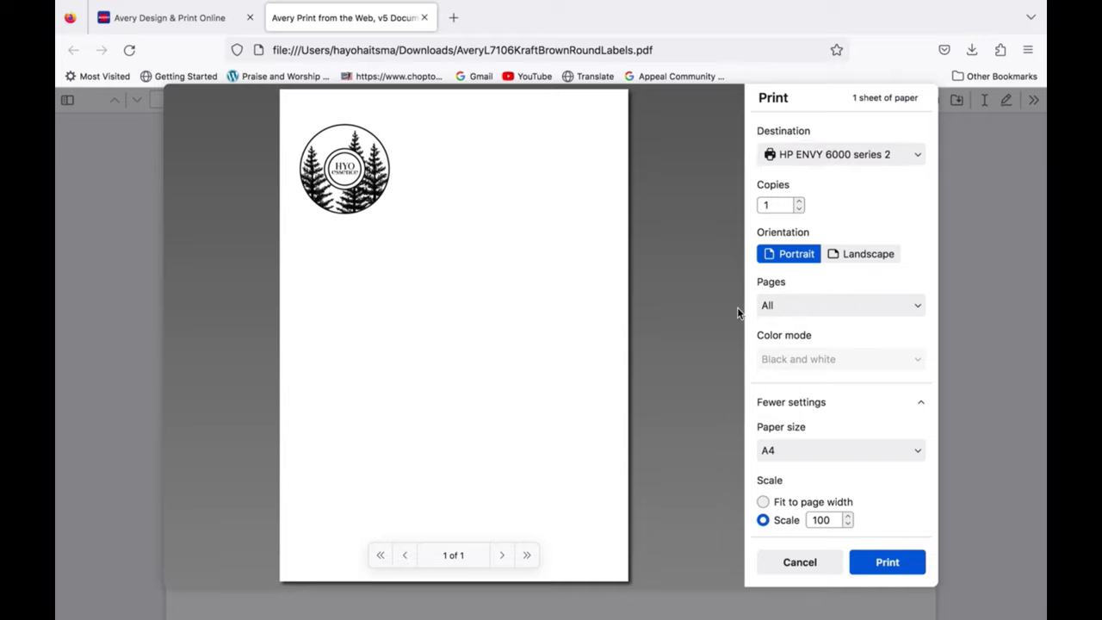
# Keep A4 as the paper size and switch to the system print dialog
pyautogui.scroll(-1, 831, 368)
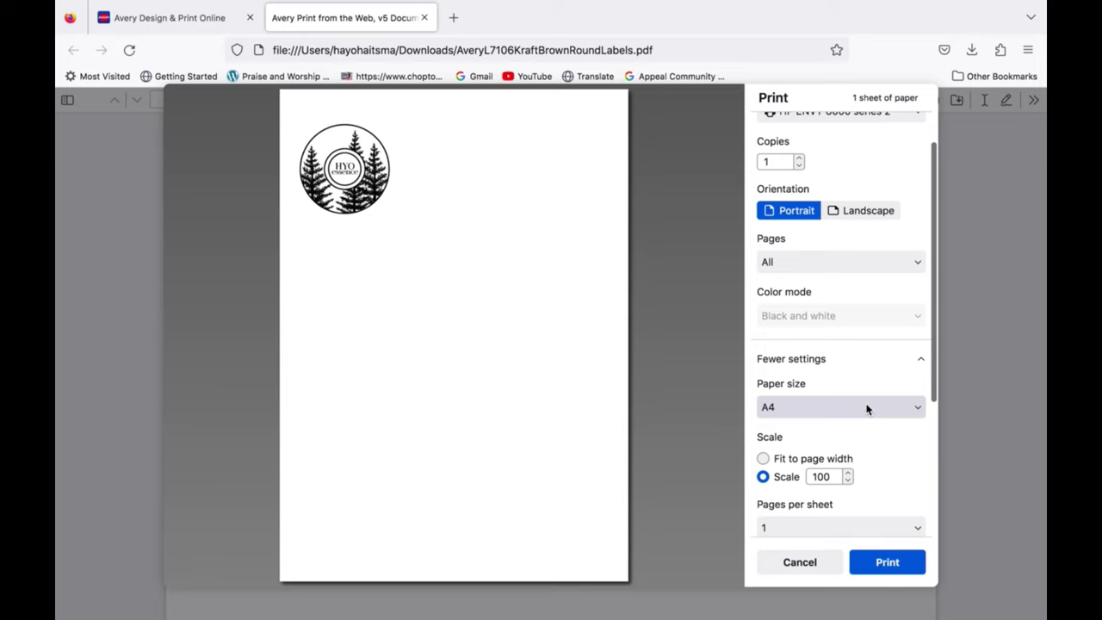
pyautogui.click(867, 409)
pyautogui.click(815, 398)
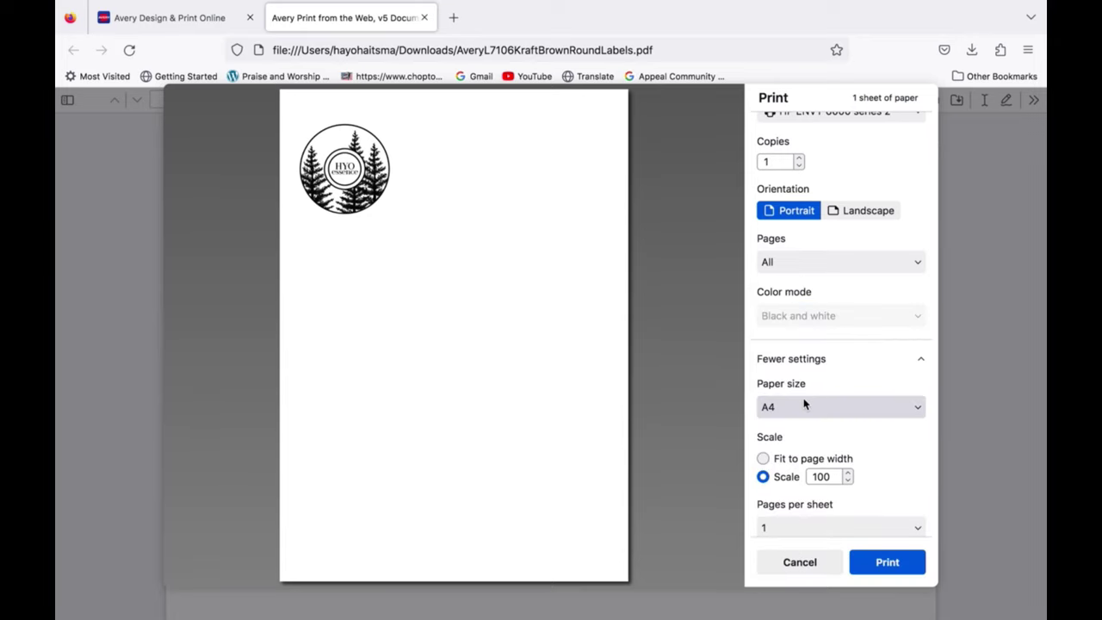
pyautogui.scroll(-1, 858, 431)
pyautogui.scroll(-3, 858, 430)
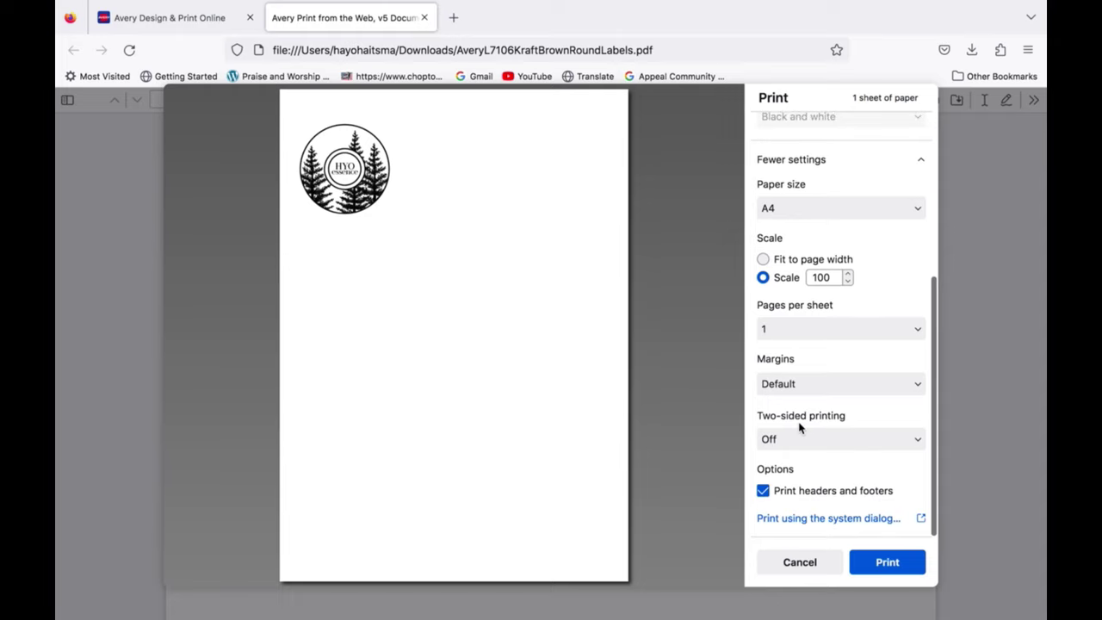
pyautogui.click(813, 519)
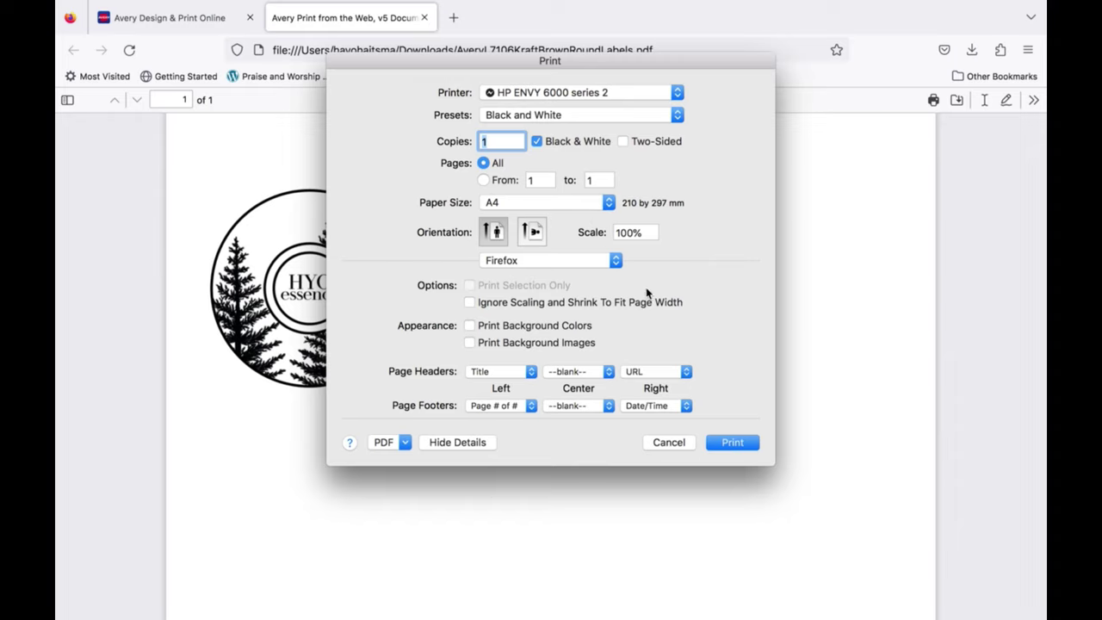
# Under Media & Quality in the Print dialog, set Paper Type to Specialty Paper, Matte
pyautogui.click(616, 262)
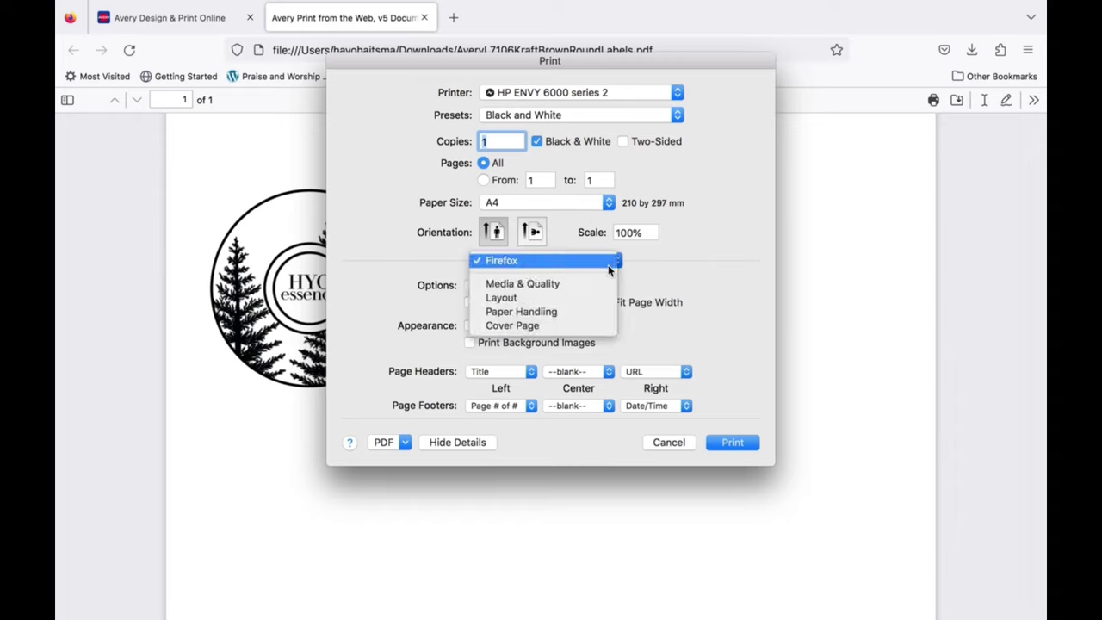
pyautogui.click(557, 289)
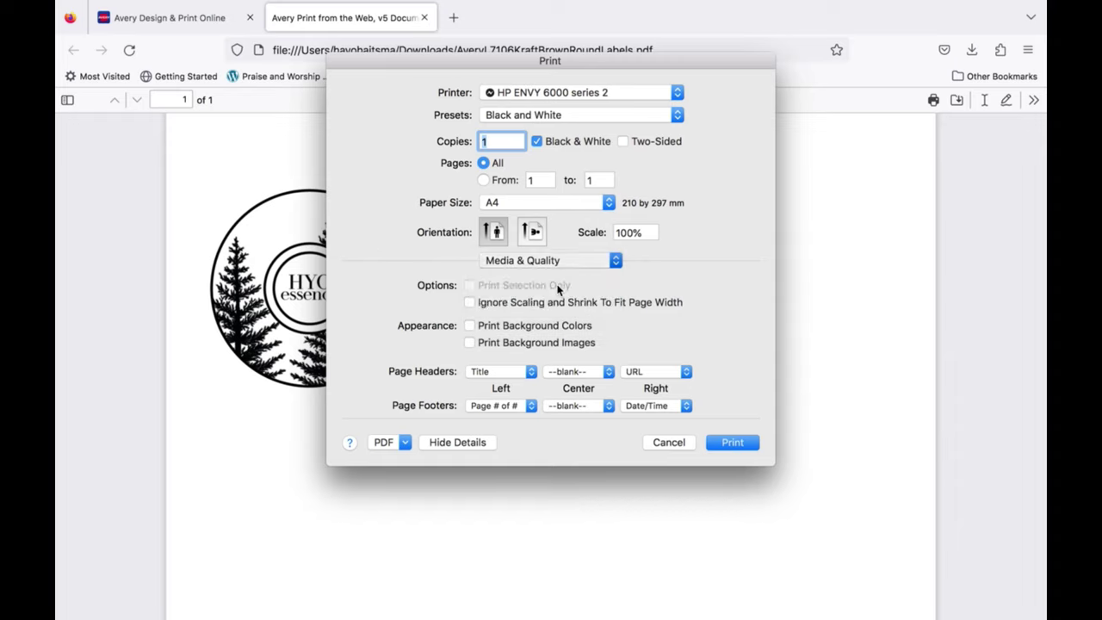
pyautogui.click(626, 314)
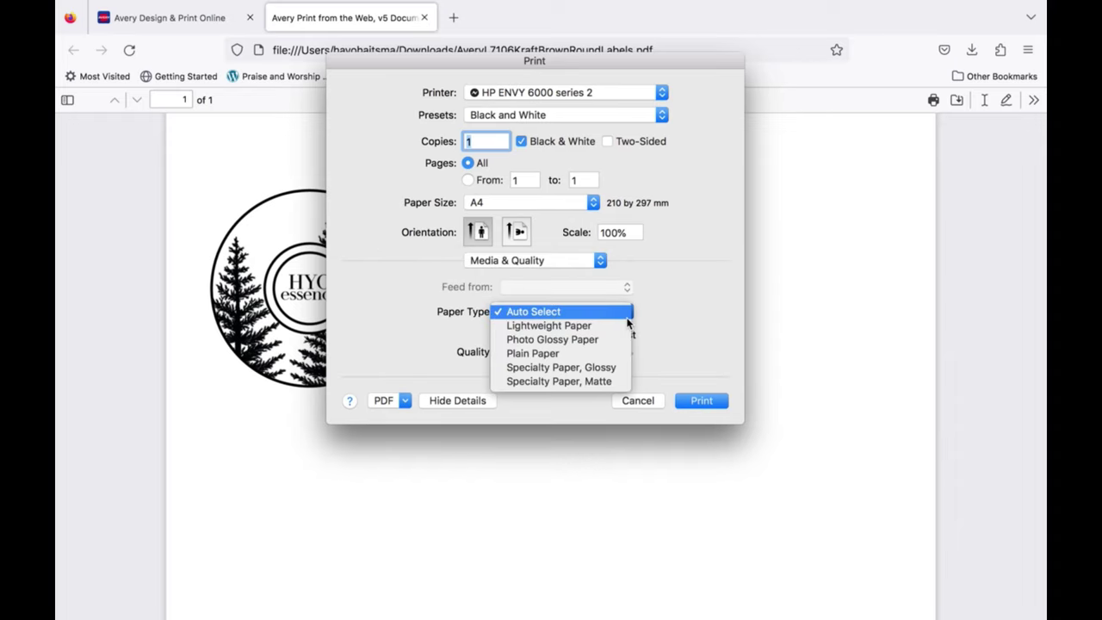
pyautogui.click(569, 383)
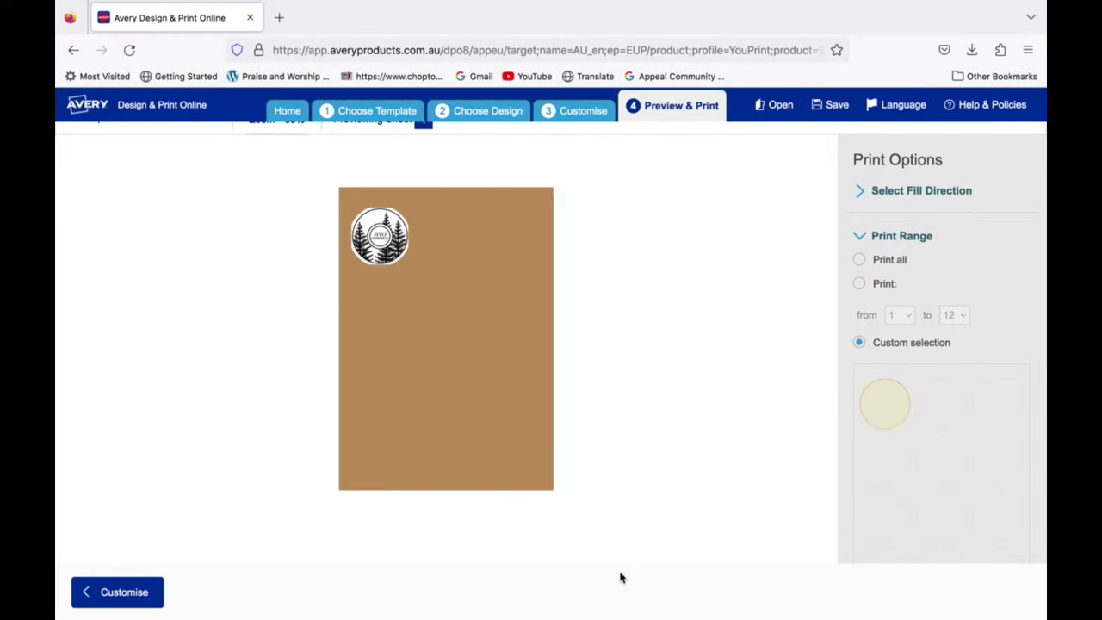
# Select the second label for printing and deselect the first
pyautogui.click(941, 402)
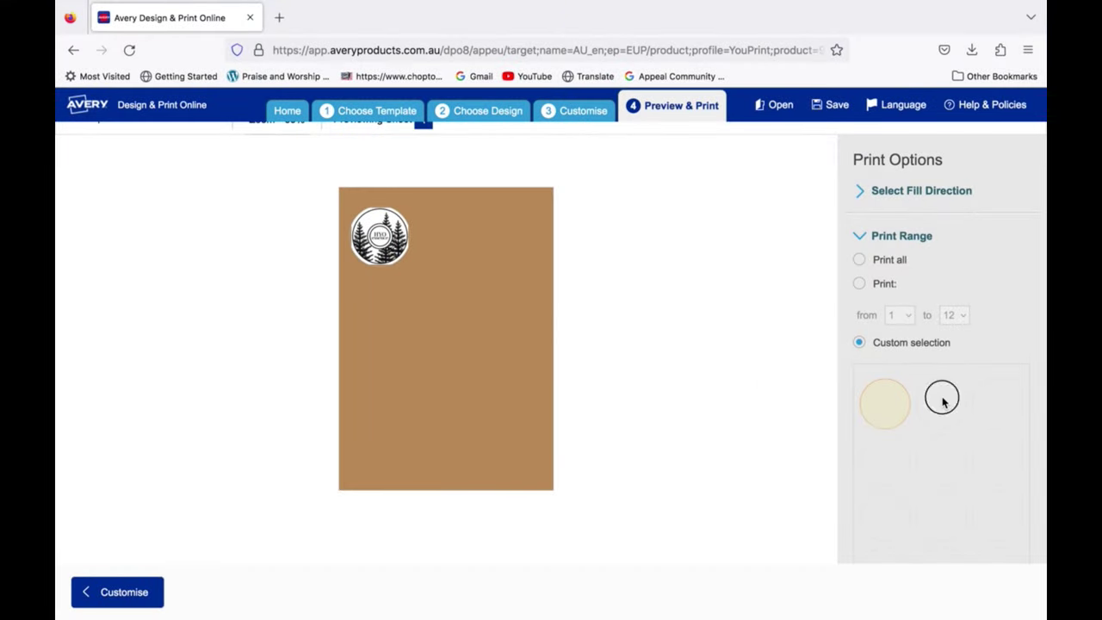
pyautogui.click(882, 403)
pyautogui.scroll(-5, 882, 403)
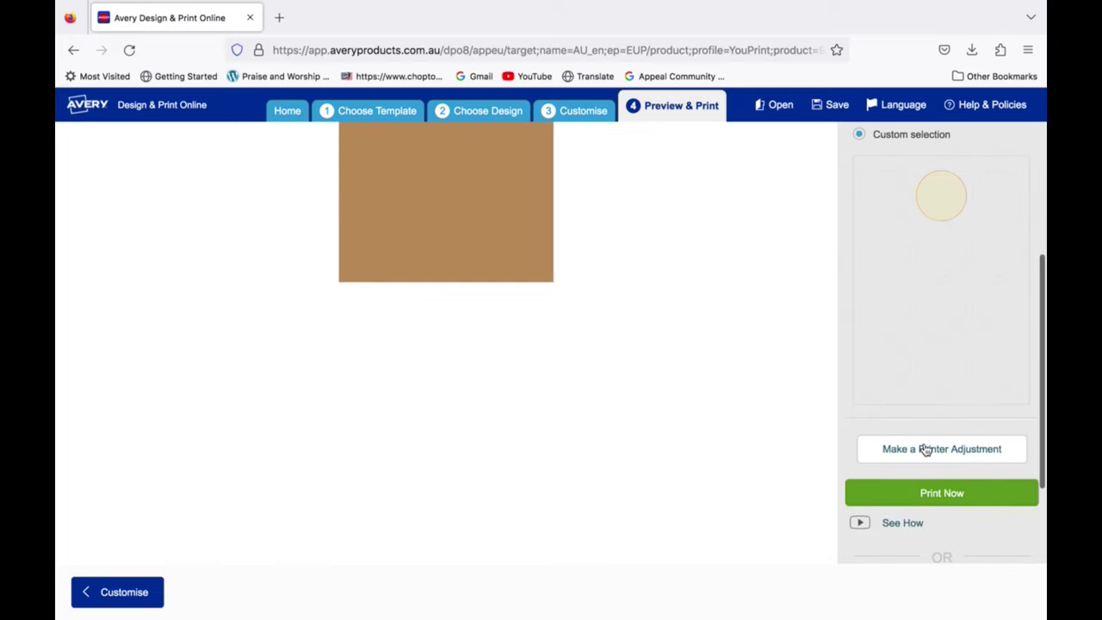
# Apply a printer adjustment shifting the print 2 mm left and 1 mm down
pyautogui.click(924, 449)
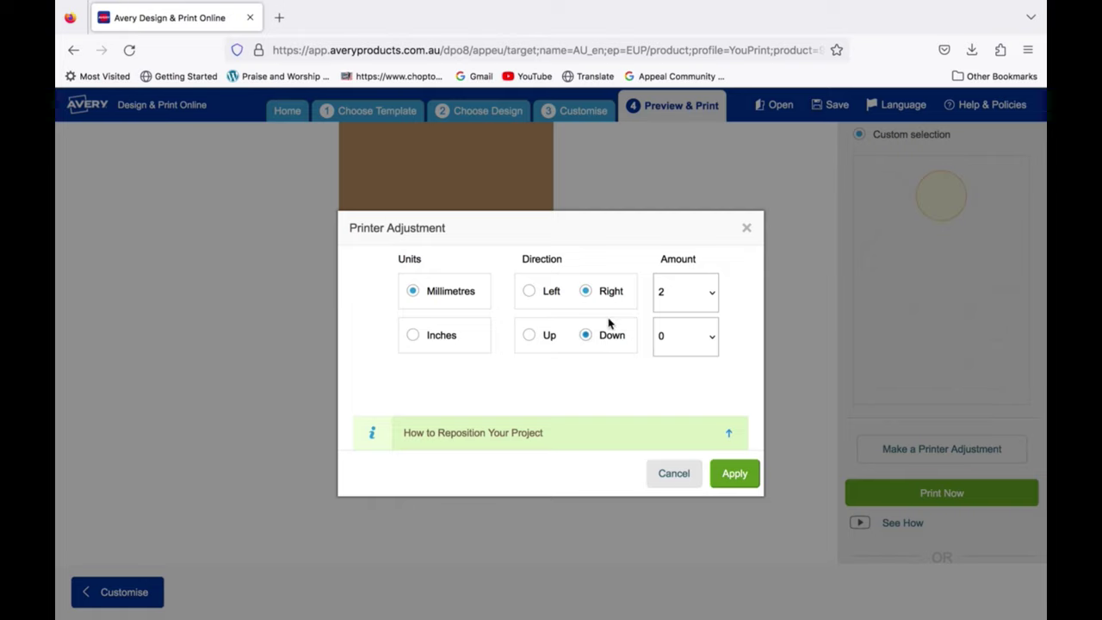
pyautogui.click(529, 292)
pyautogui.click(714, 337)
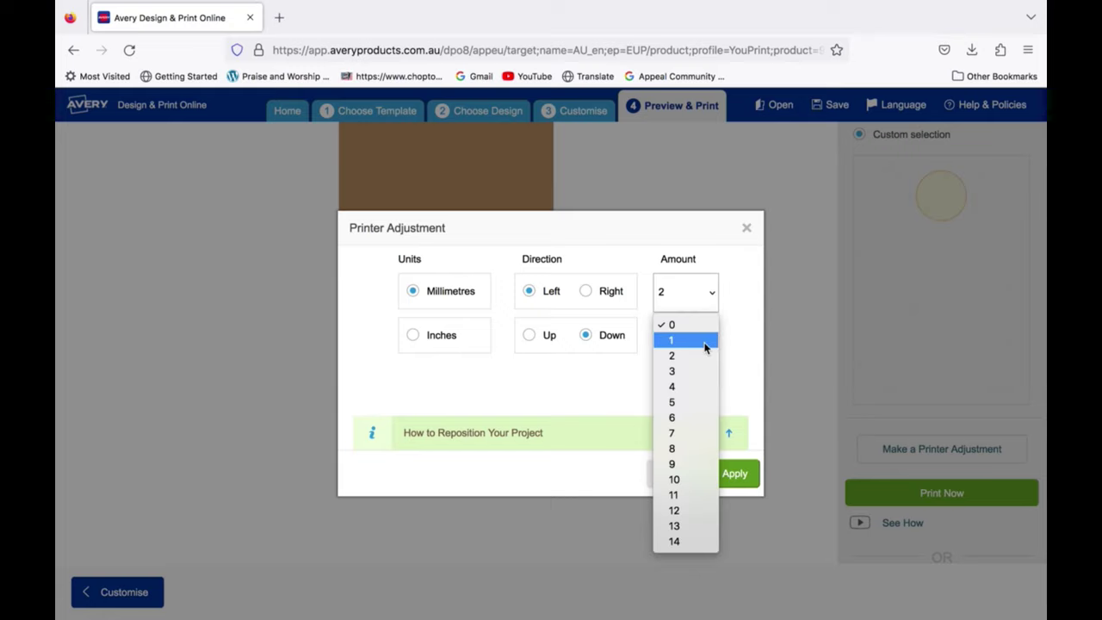
pyautogui.click(705, 344)
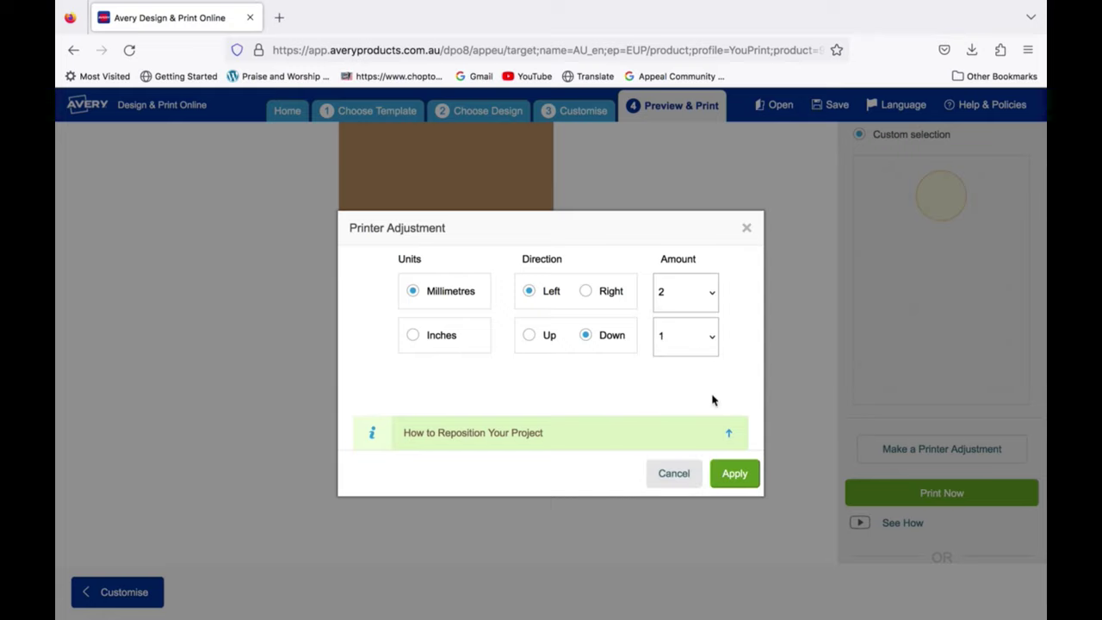
pyautogui.click(736, 474)
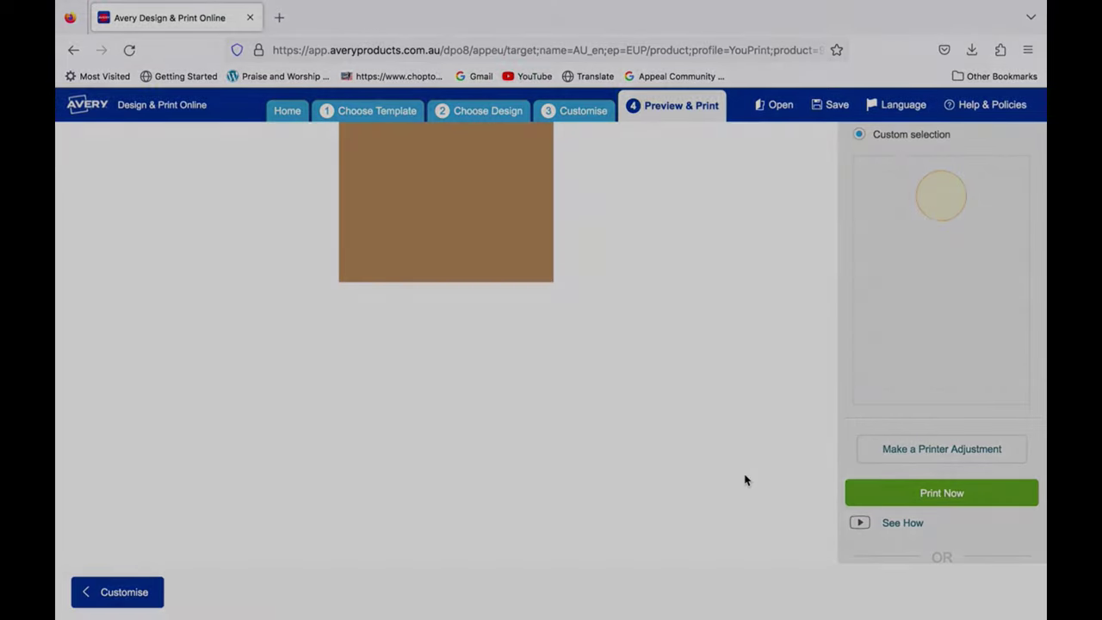